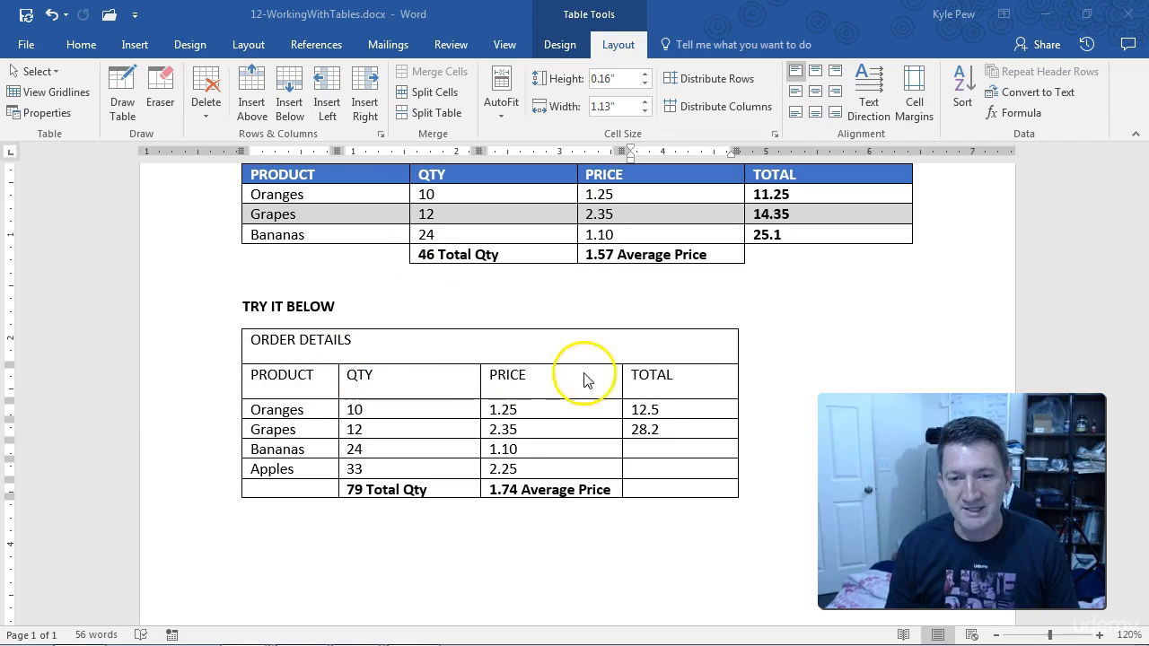
- Make the PRODUCT, QTY, PRICE and TOTAL heading row of the lower table bold at 12 pt
{"action": "left_click", "coordinate": [287, 382]}
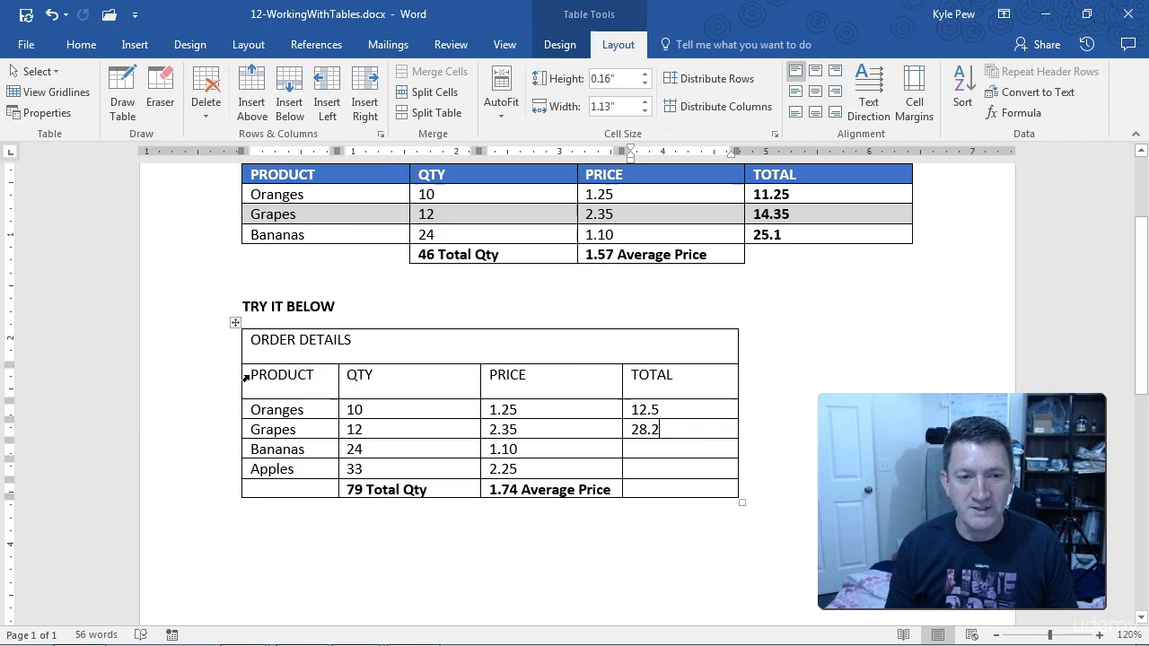
{"action": "left_click_drag", "start_coordinate": [266, 376], "coordinate": [680, 377]}
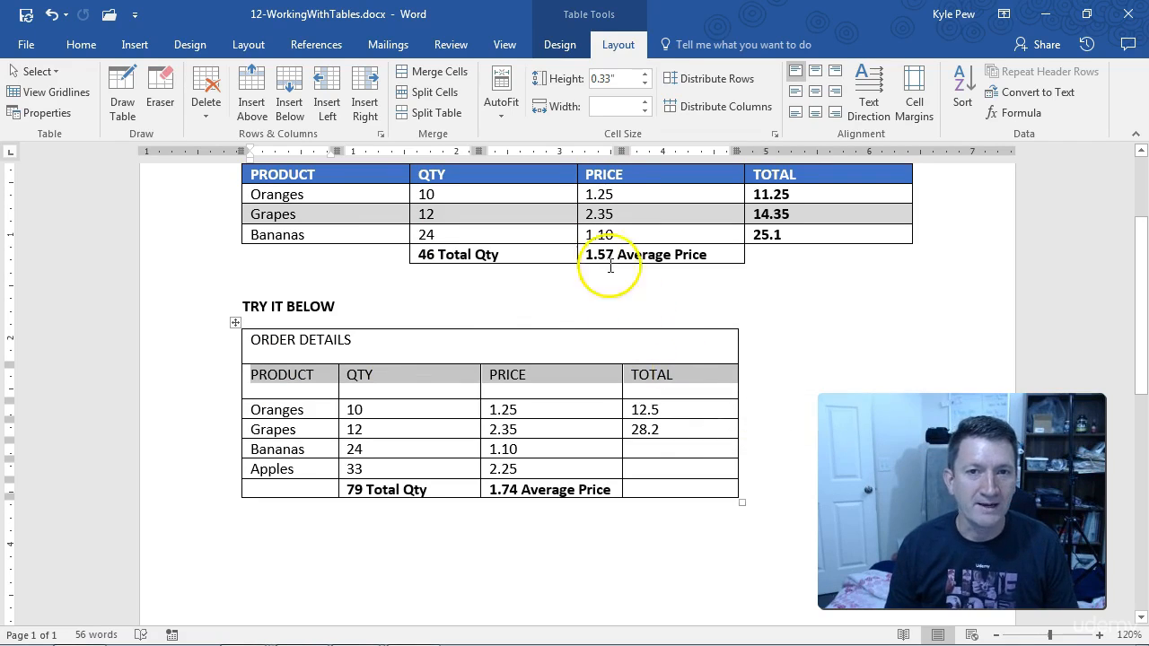
{"action": "left_click", "coordinate": [562, 47]}
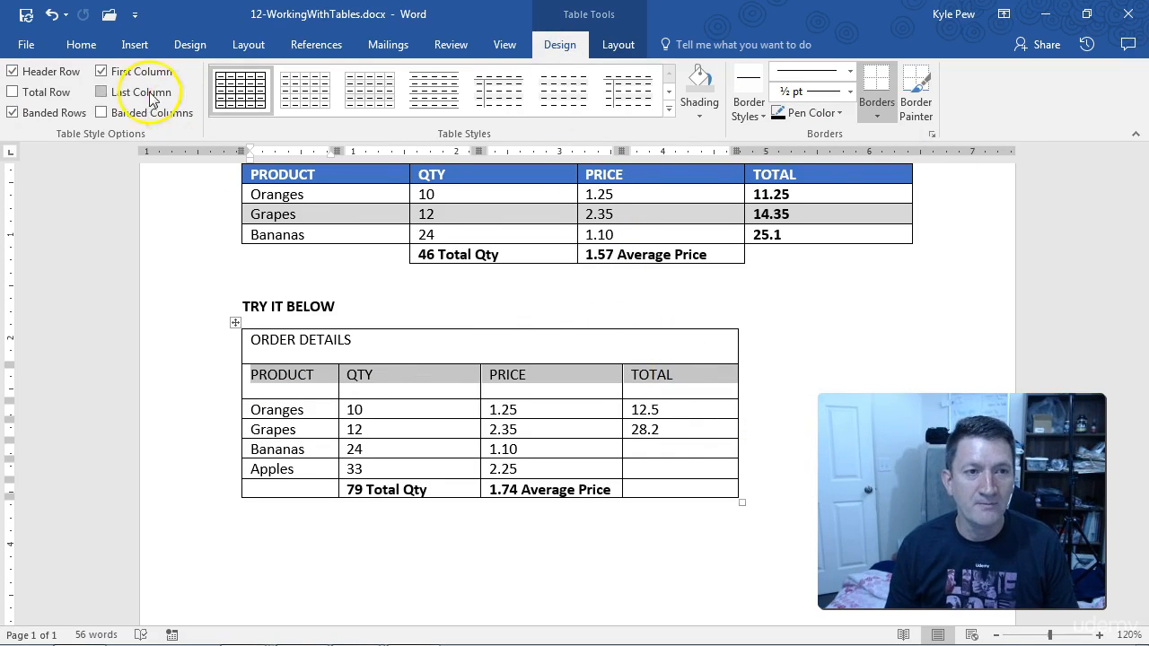
{"action": "left_click", "coordinate": [80, 46]}
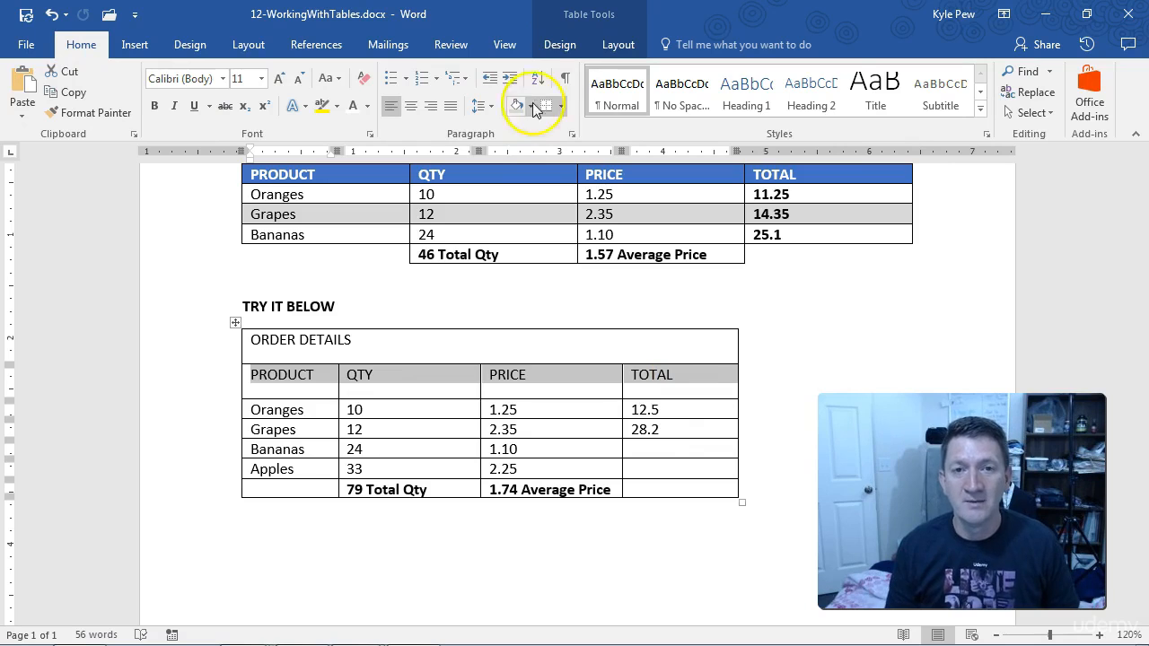
{"action": "left_click", "coordinate": [561, 45]}
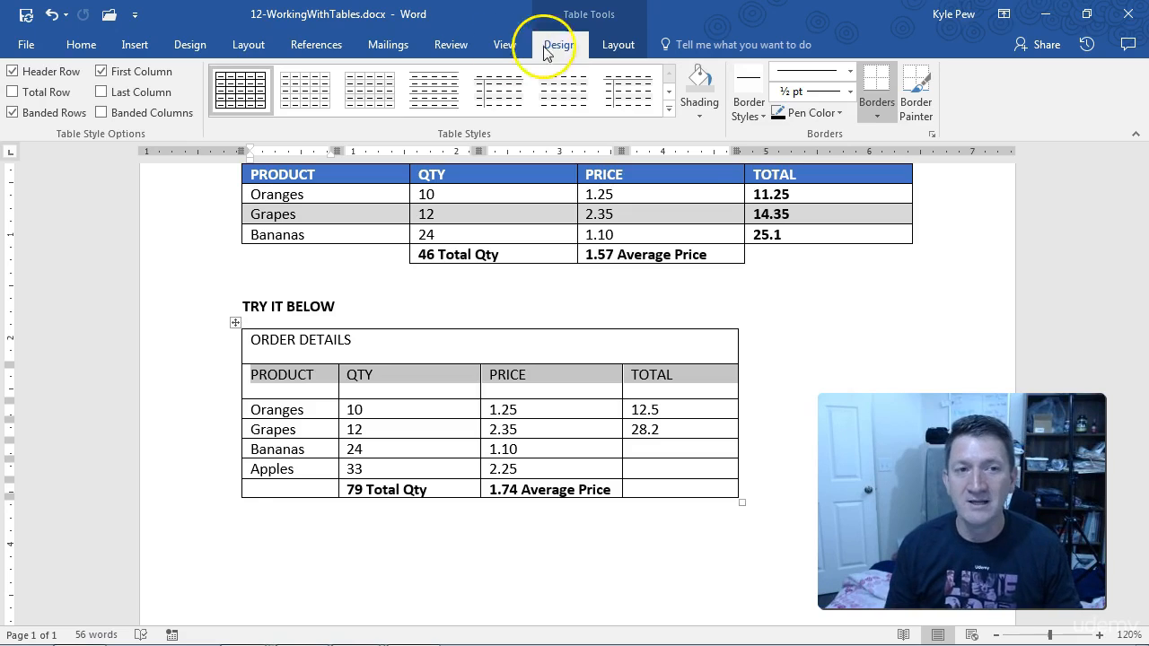
{"action": "left_click", "coordinate": [83, 44]}
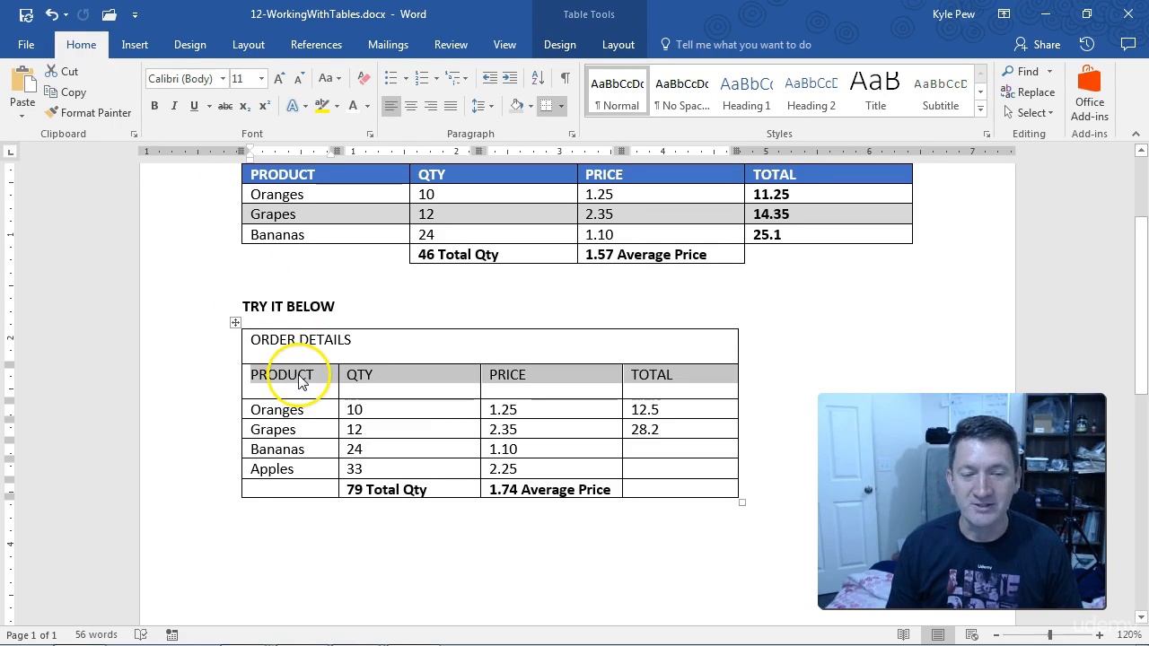
{"action": "left_click", "coordinate": [154, 106]}
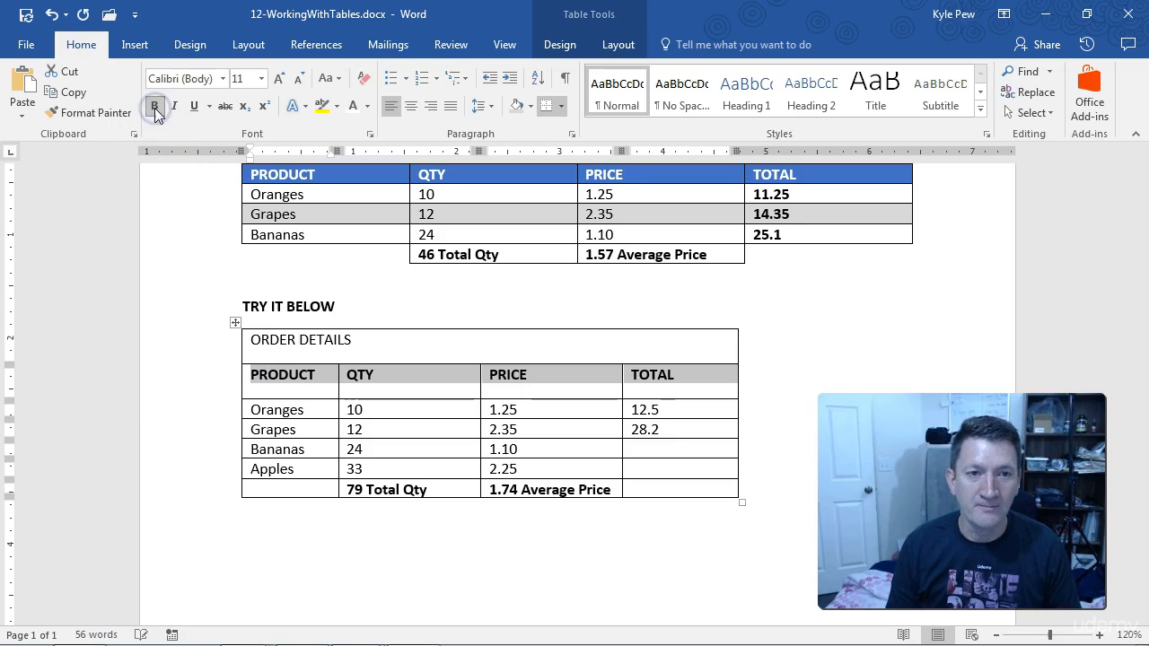
{"action": "left_click", "coordinate": [280, 83]}
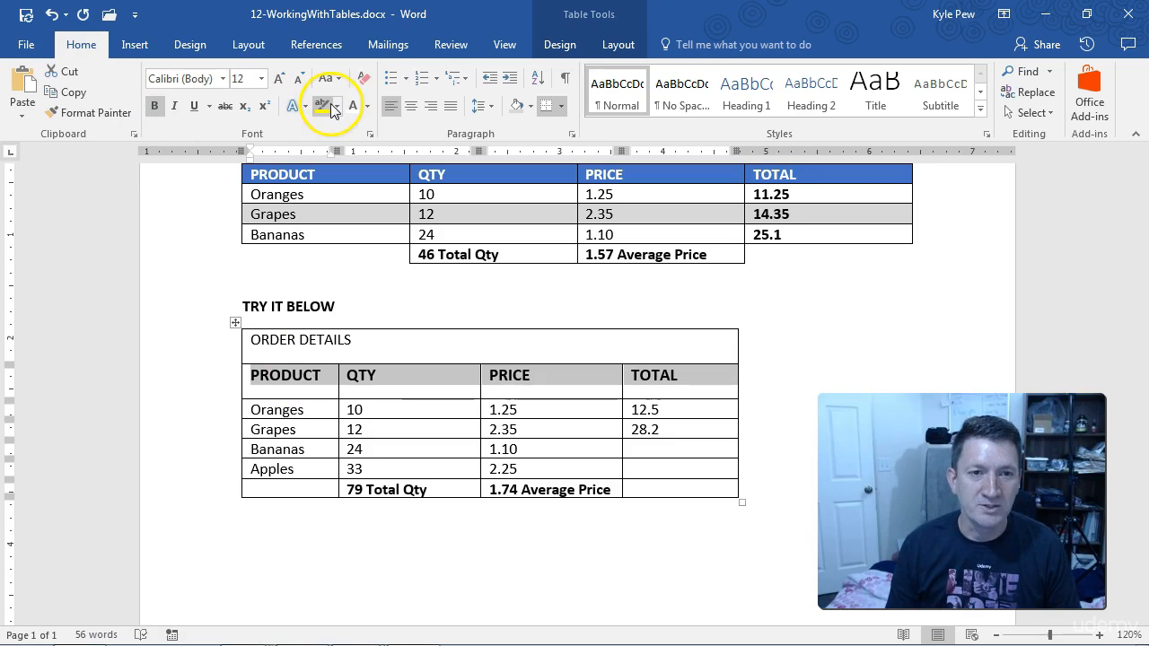
- Give the lower table's PRODUCT heading row white text on blue theme-colour shading
{"action": "left_click", "coordinate": [368, 107]}
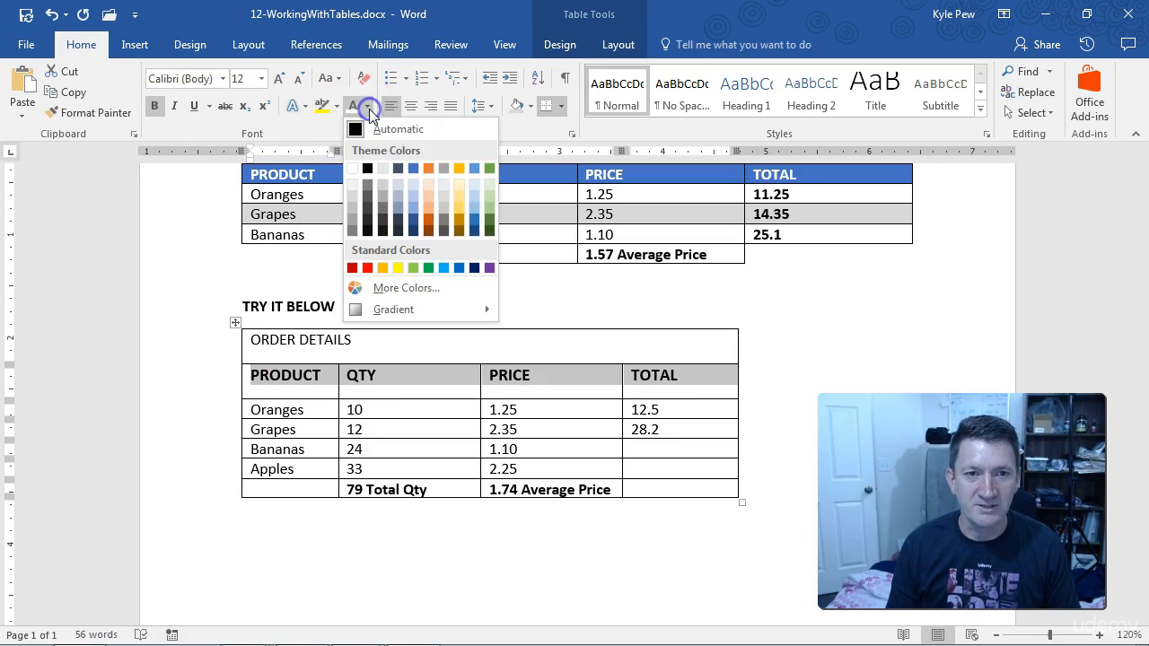
{"action": "left_click", "coordinate": [353, 169]}
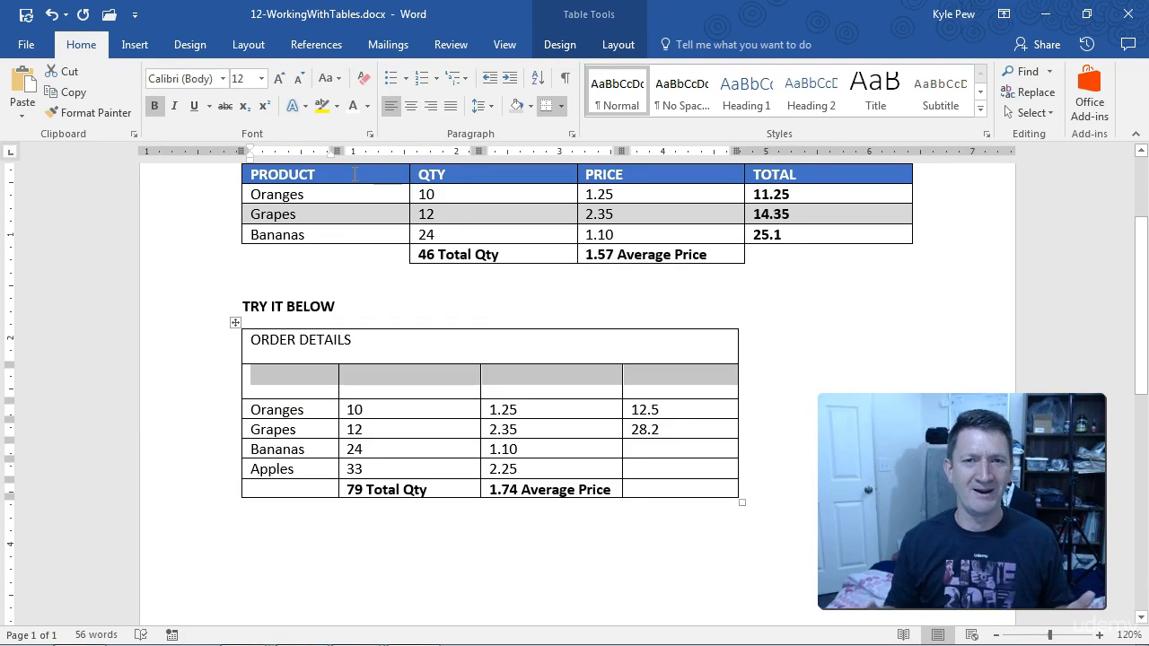
{"action": "left_click", "coordinate": [530, 106]}
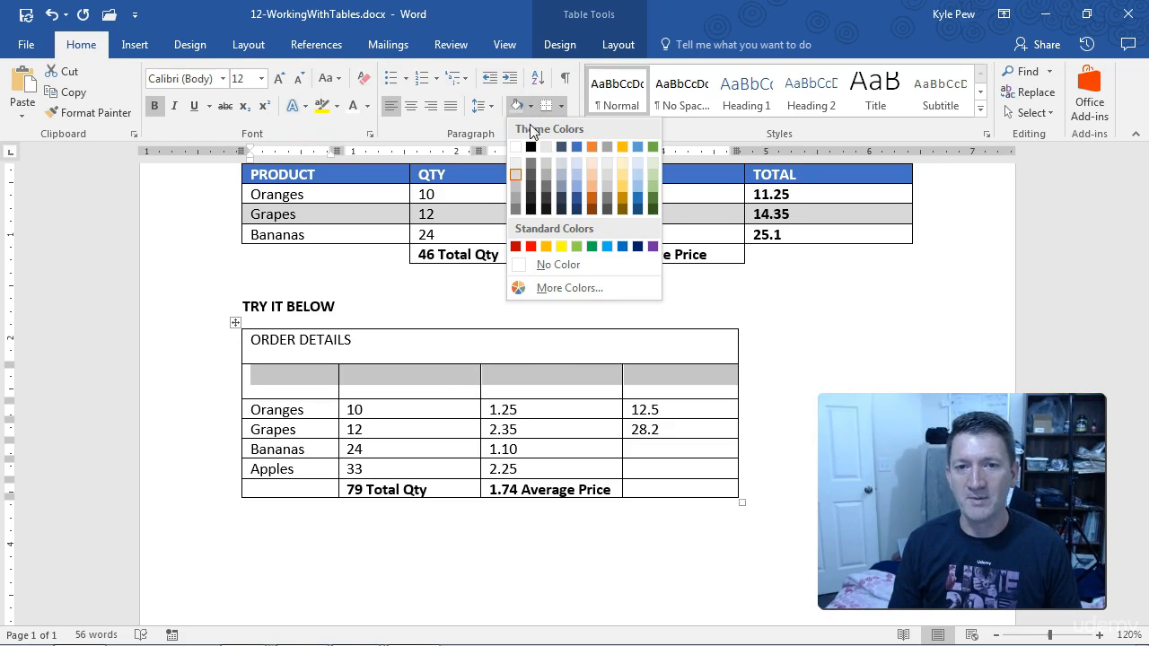
{"action": "left_click", "coordinate": [576, 148]}
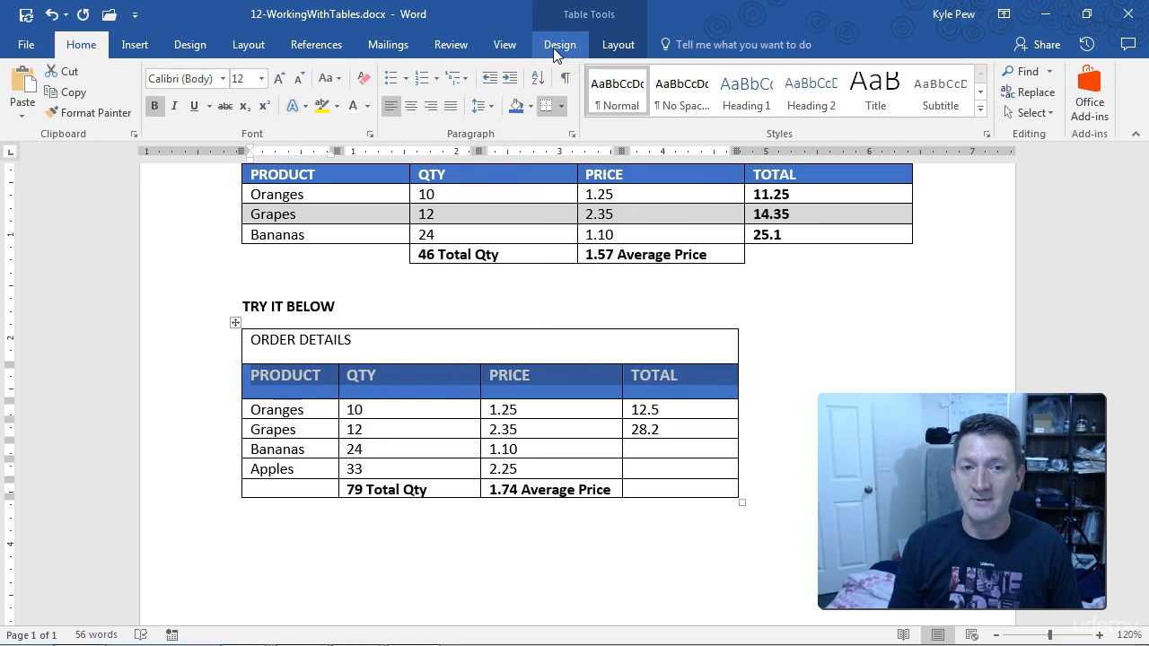
- Centre the text of the PRODUCT heading row both horizontally and vertically within its cells
{"action": "left_click", "coordinate": [410, 109]}
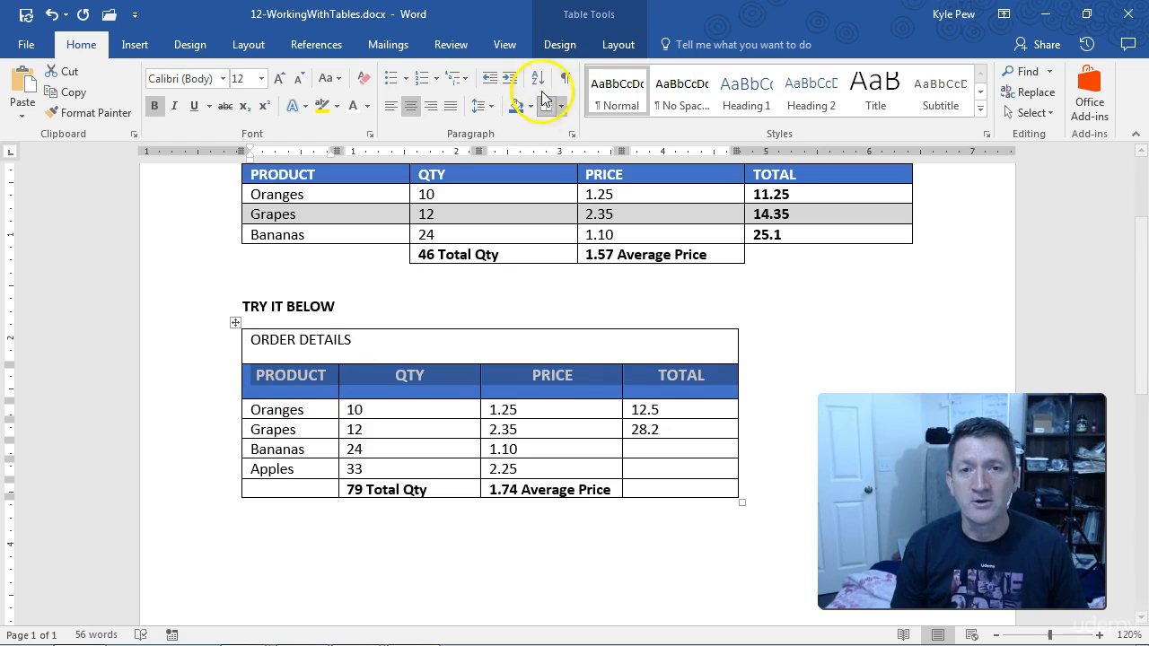
{"action": "left_click", "coordinate": [562, 47]}
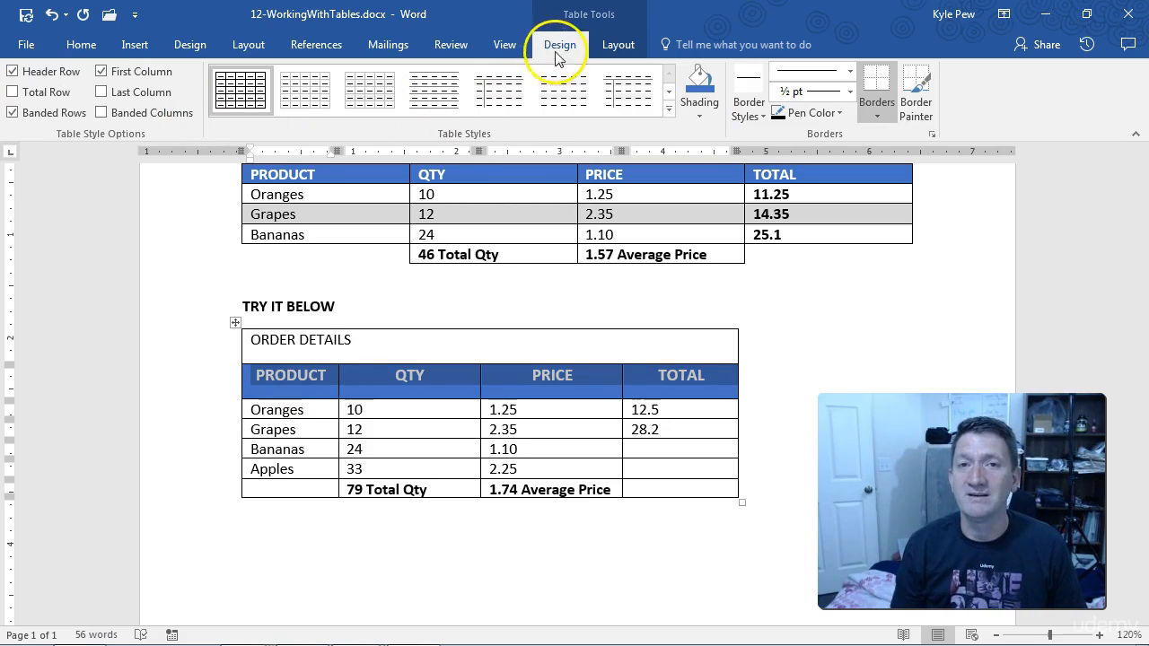
{"action": "left_click", "coordinate": [619, 47]}
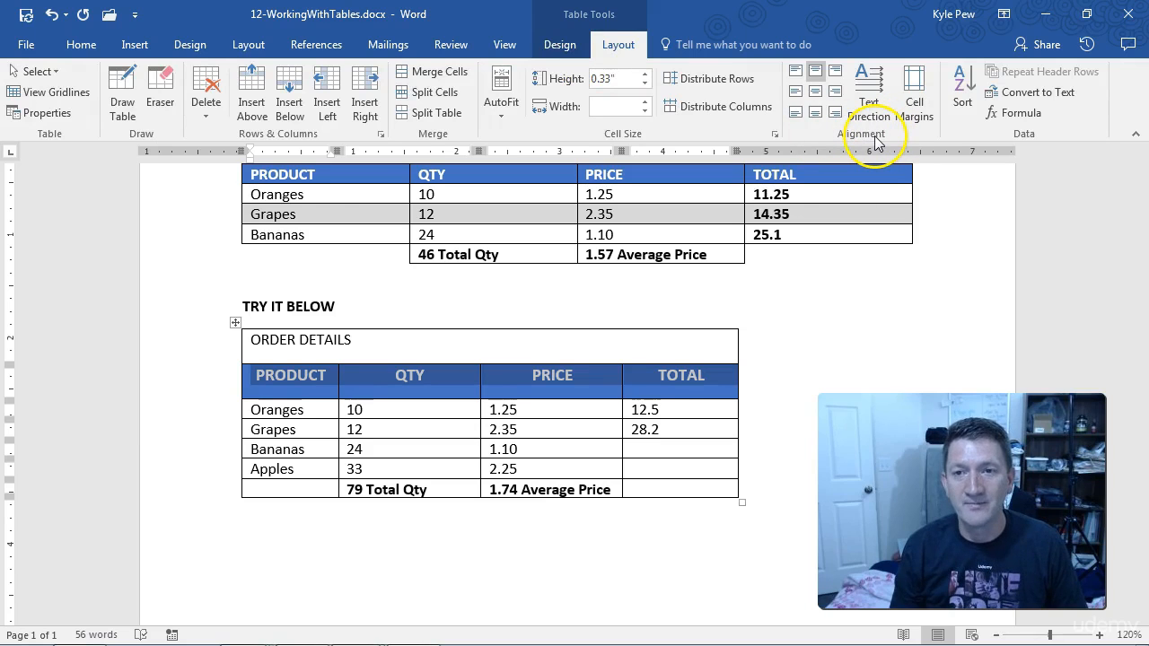
{"action": "left_click", "coordinate": [816, 93]}
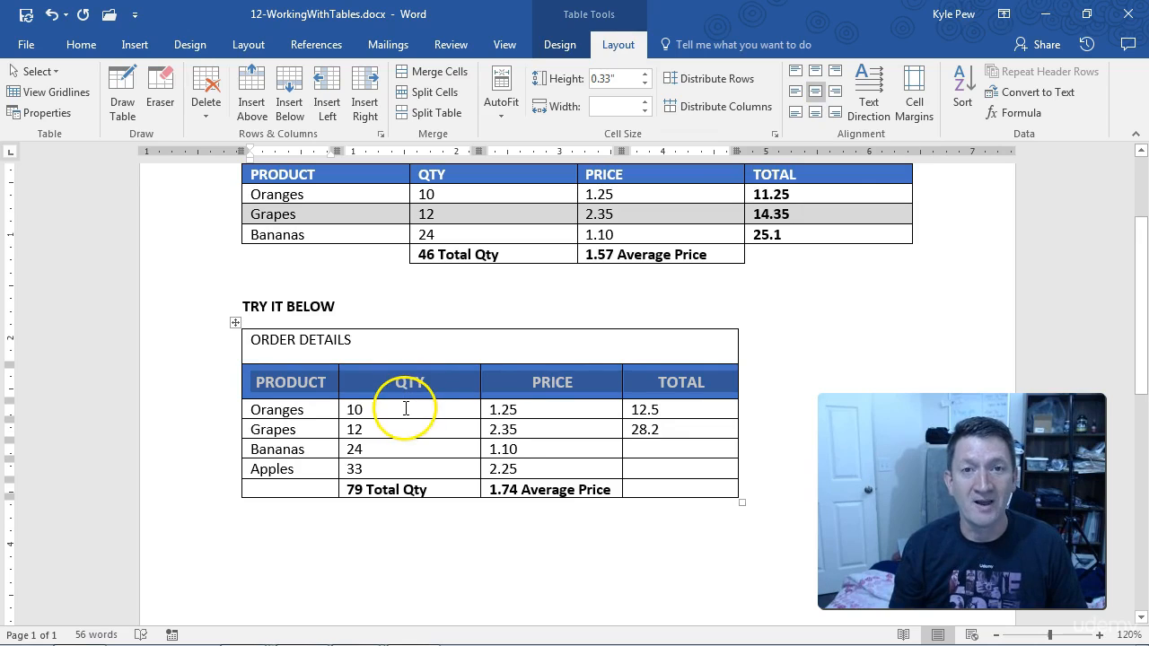
- Shade the ORDER DETAILS title cell blue and enlarge its text to 24 pt
{"action": "left_click", "coordinate": [376, 339]}
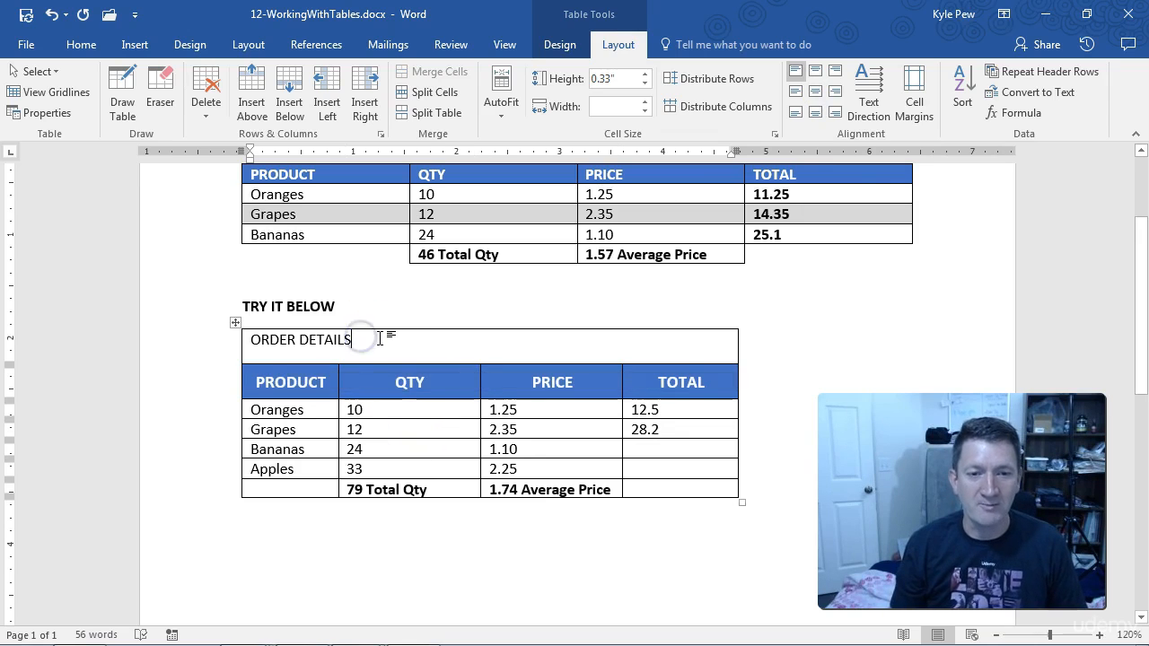
{"action": "left_click_drag", "start_coordinate": [372, 339], "coordinate": [245, 337]}
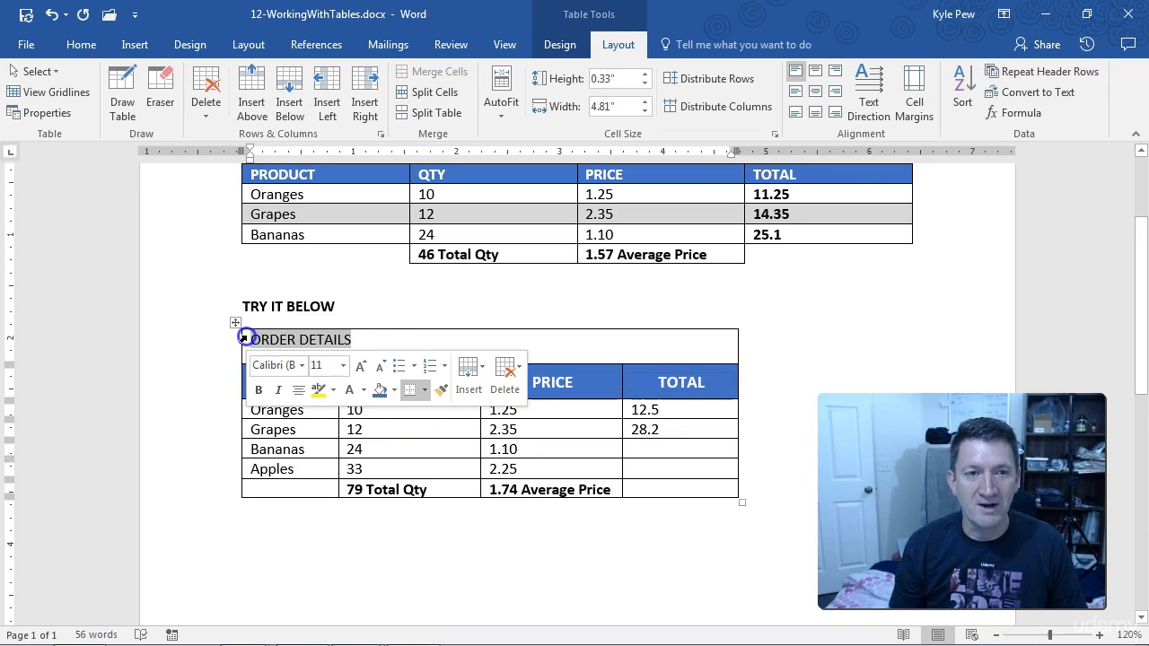
{"action": "left_click", "coordinate": [79, 45]}
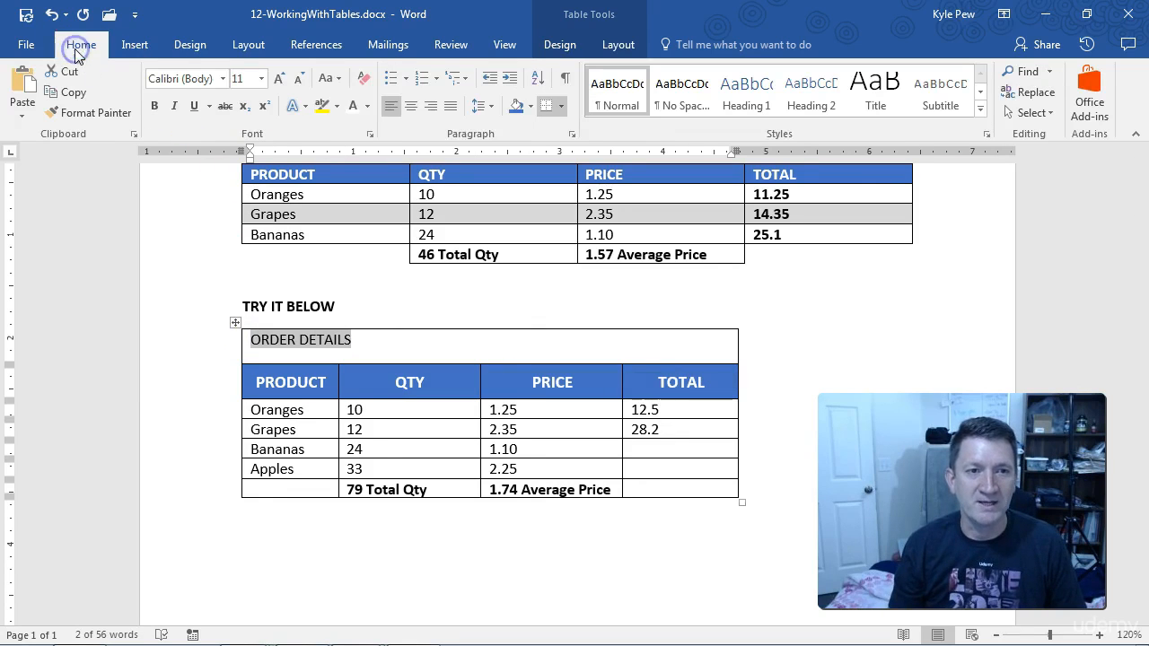
{"action": "left_click", "coordinate": [511, 107]}
{"action": "left_click", "coordinate": [279, 78]}
{"action": "left_click", "coordinate": [279, 78]}
{"action": "left_click", "coordinate": [280, 78]}
{"action": "left_click", "coordinate": [279, 78]}
{"action": "left_click", "coordinate": [279, 78]}
{"action": "left_click", "coordinate": [279, 78]}
{"action": "left_click", "coordinate": [280, 78]}
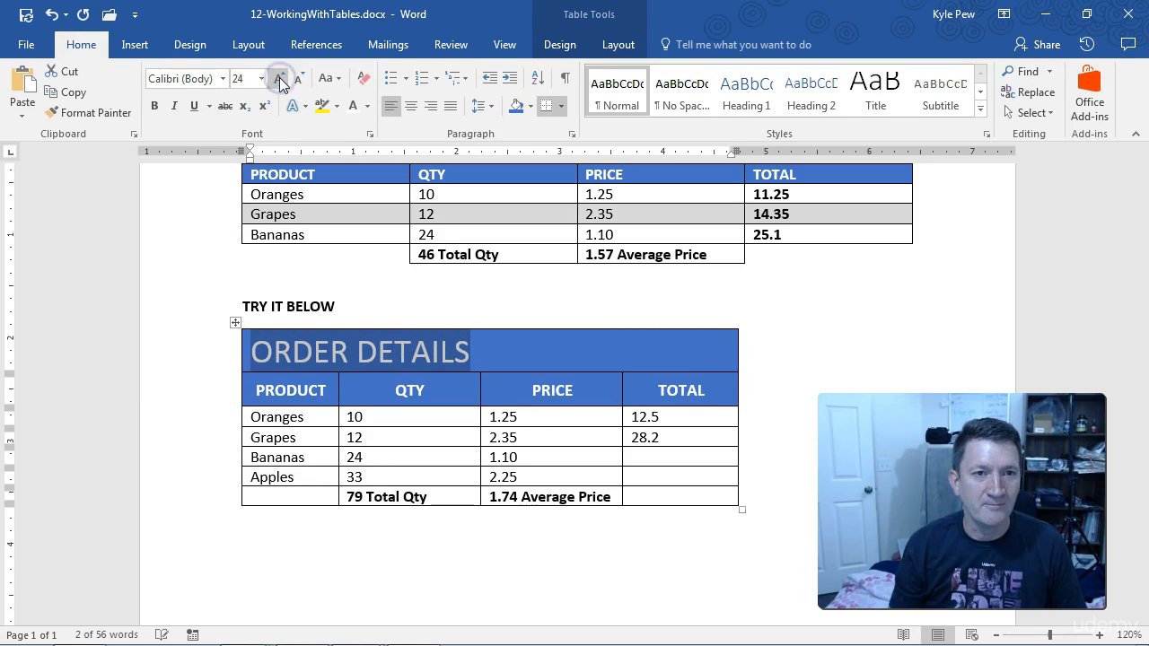
- Centre the ORDER DETAILS title horizontally and vertically, and increase its row height to about 0.52"
{"action": "left_click", "coordinate": [410, 105]}
{"action": "left_click", "coordinate": [618, 44]}
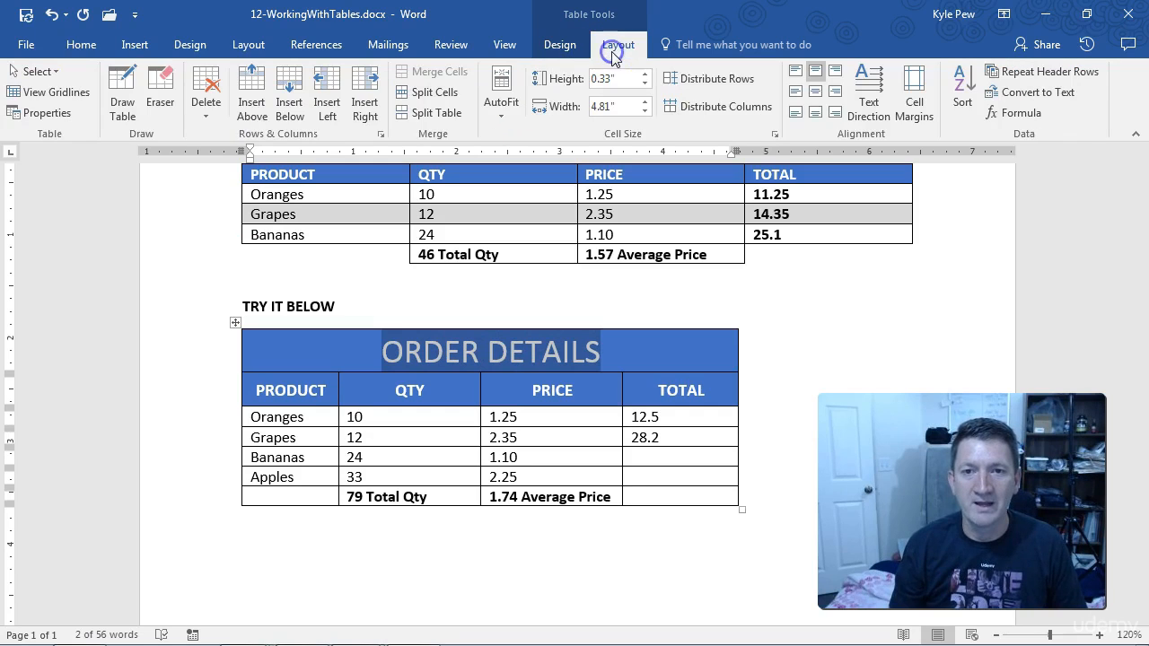
{"action": "left_click", "coordinate": [817, 97]}
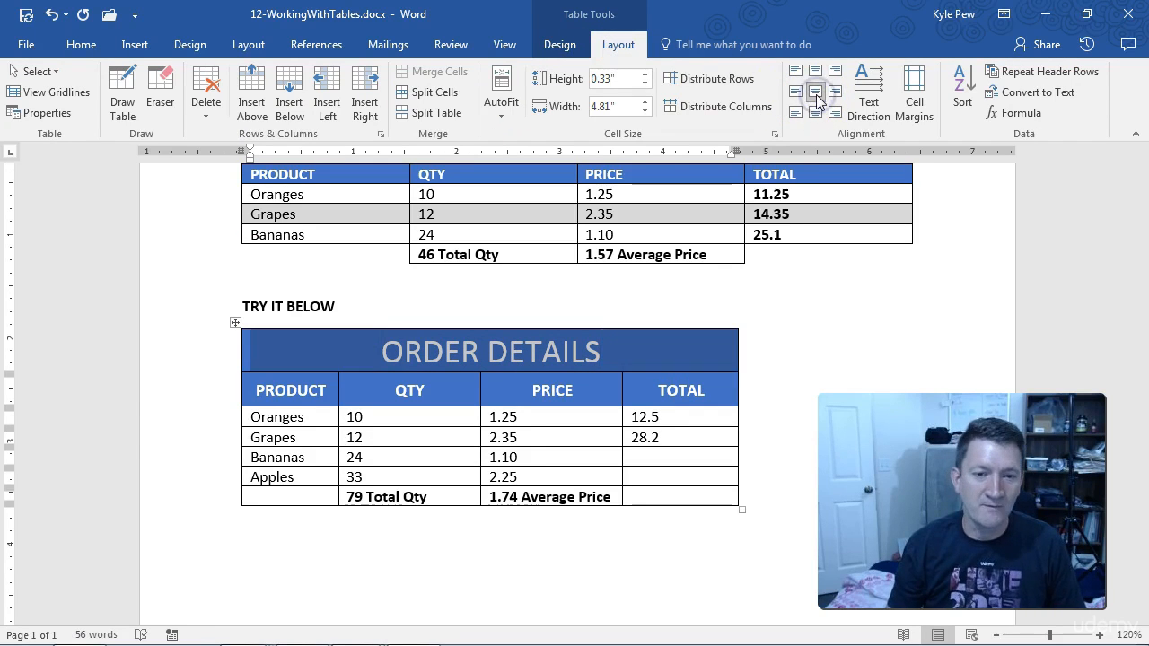
{"action": "left_click", "coordinate": [269, 369]}
{"action": "left_click_drag", "start_coordinate": [267, 372], "coordinate": [271, 383]}
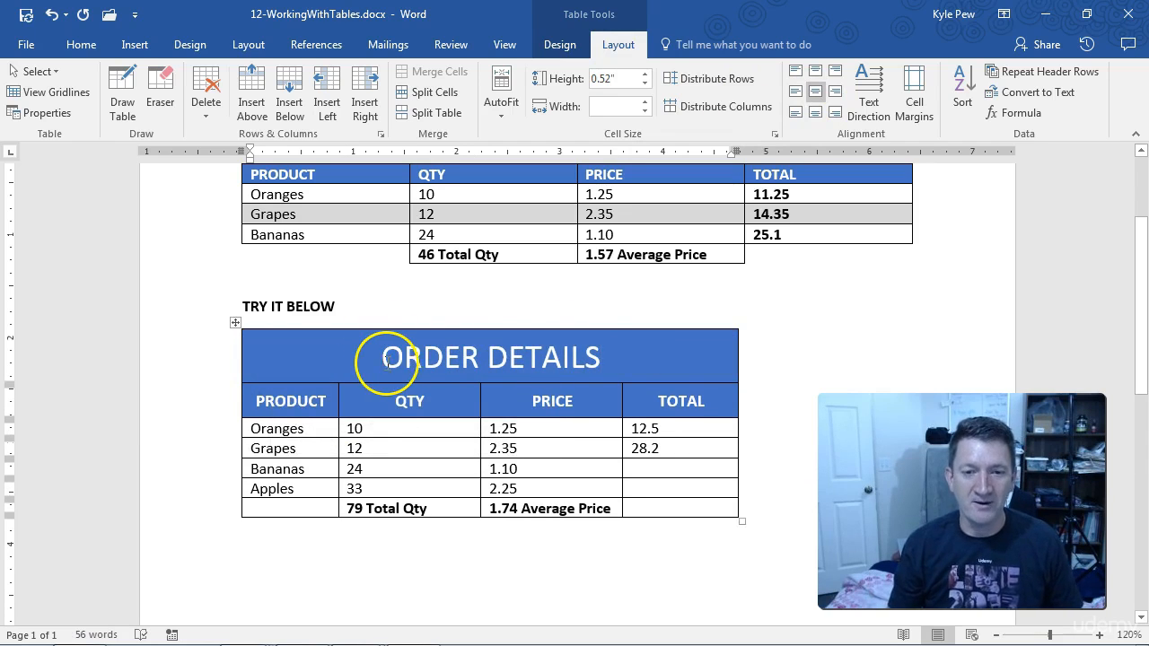
- Change the ORDER DETAILS title row's shading to the darkest shade of the blue theme colour
{"action": "left_click", "coordinate": [559, 44]}
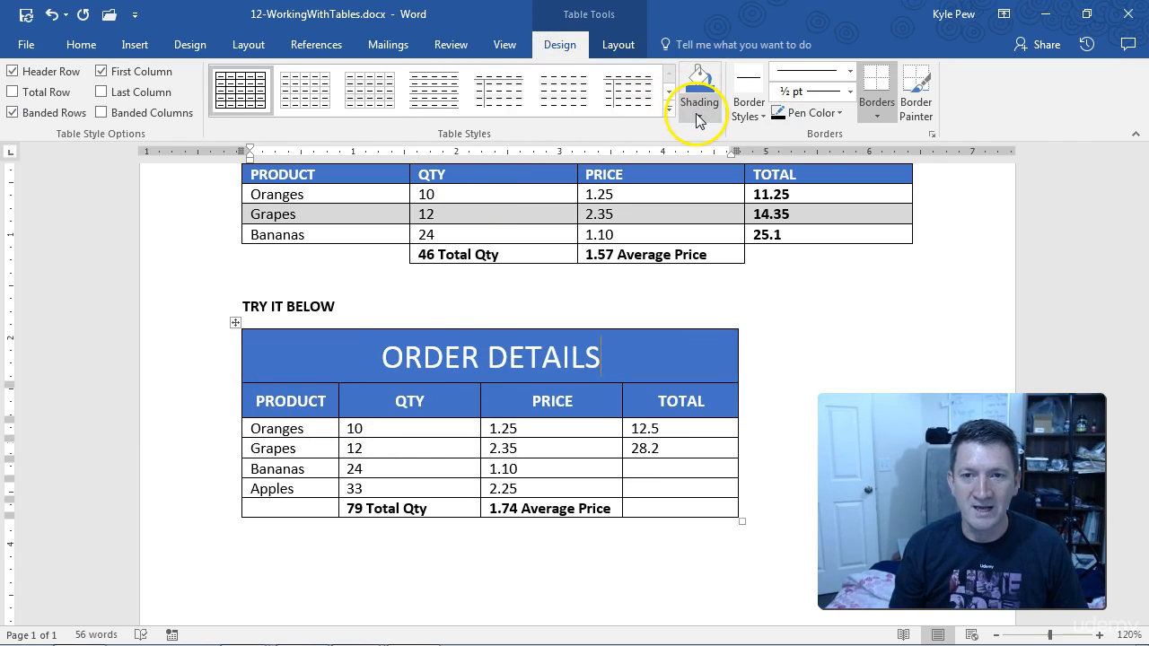
{"action": "left_click", "coordinate": [698, 116]}
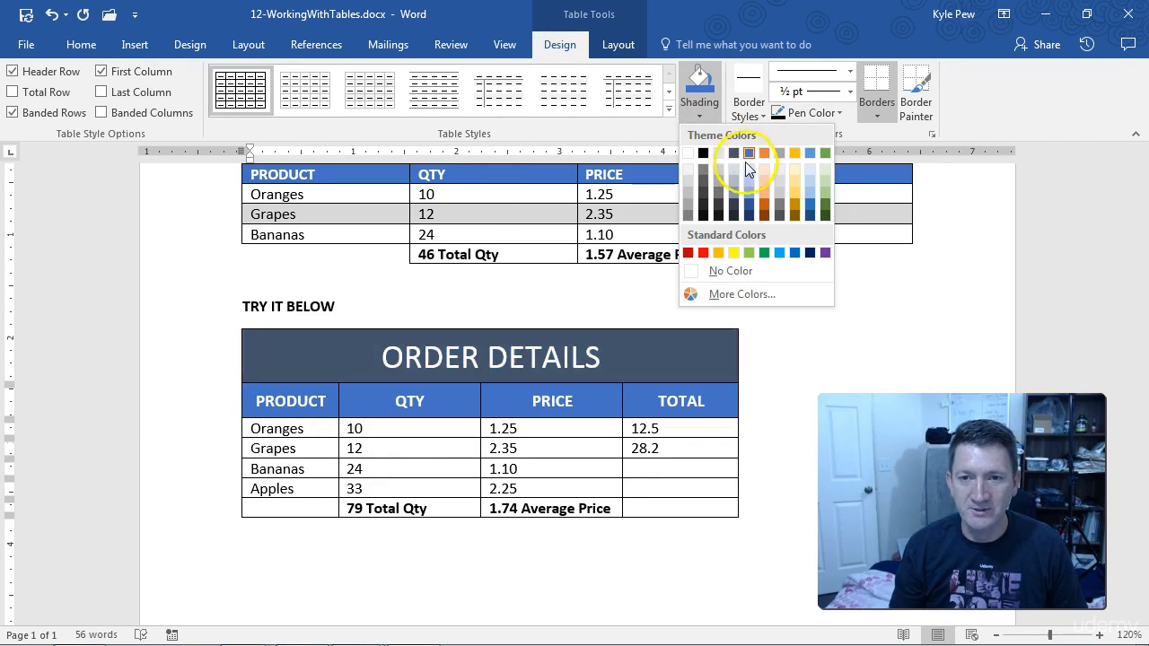
{"action": "left_click", "coordinate": [749, 217]}
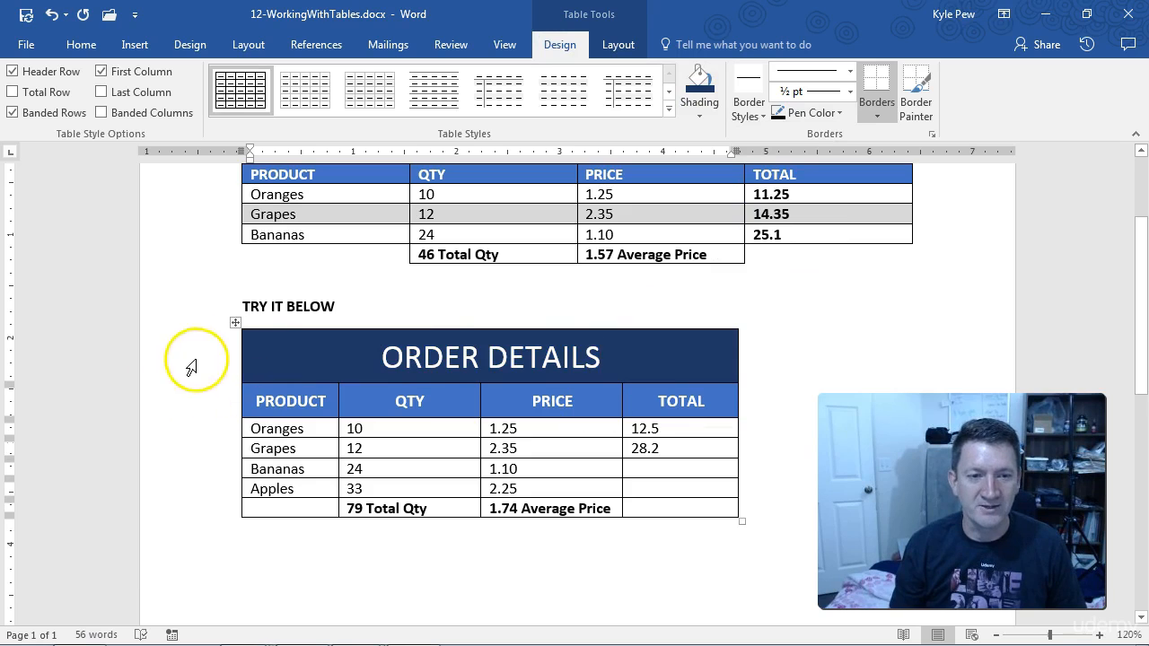
{"action": "left_click", "coordinate": [366, 314]}
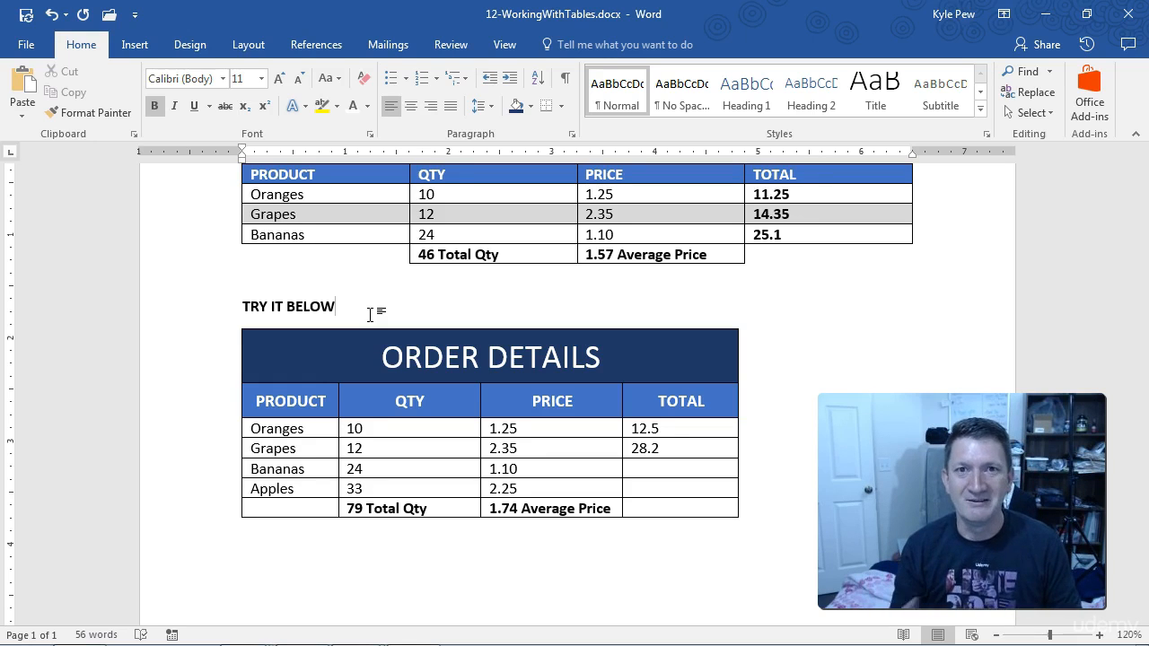
- Make the Oranges and Grapes amounts in the lower table's TOTAL column bold
{"action": "left_click", "coordinate": [370, 357]}
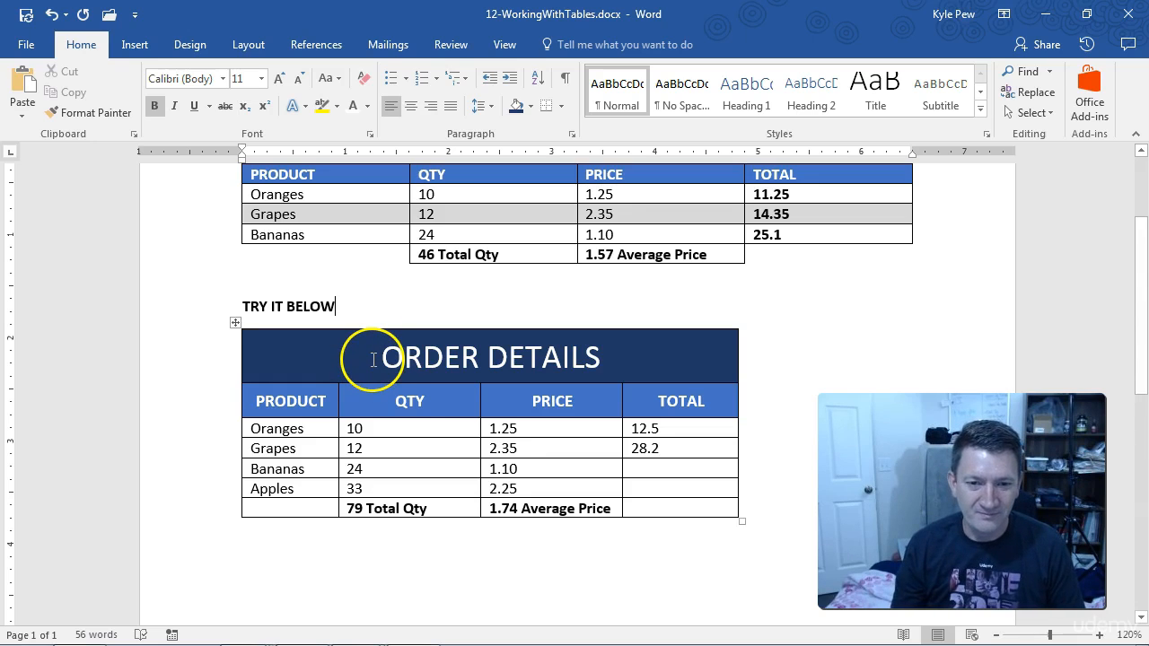
{"action": "left_click_drag", "start_coordinate": [639, 432], "coordinate": [640, 443]}
{"action": "left_click", "coordinate": [660, 415]}
{"action": "left_click", "coordinate": [642, 482]}
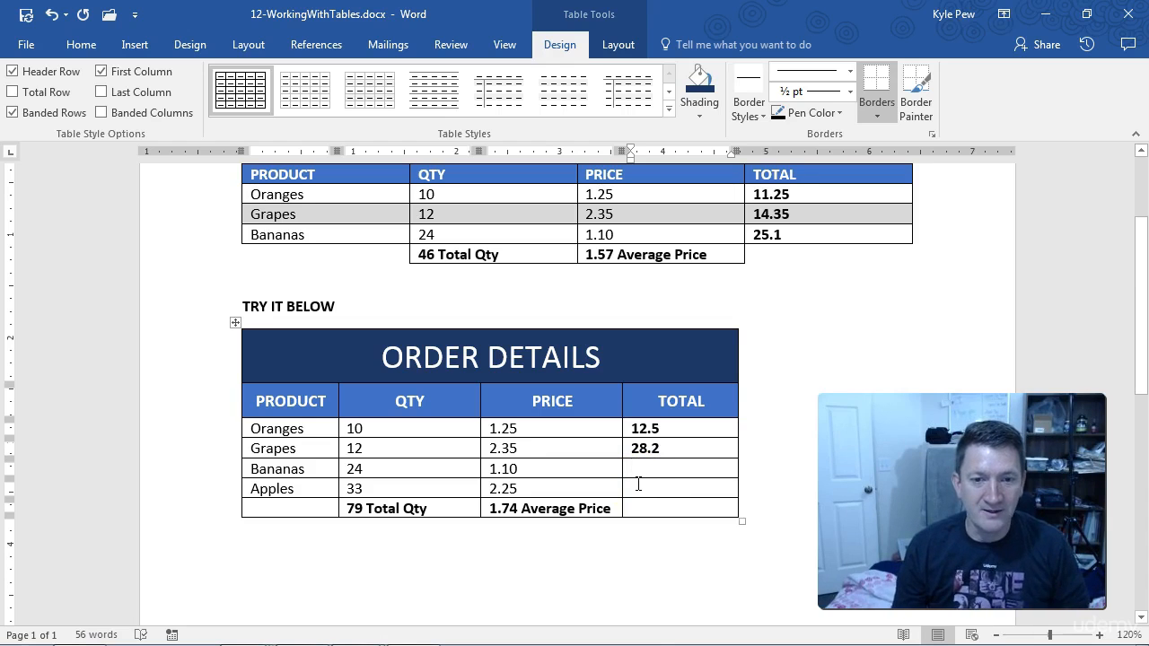
{"action": "left_click", "coordinate": [634, 469]}
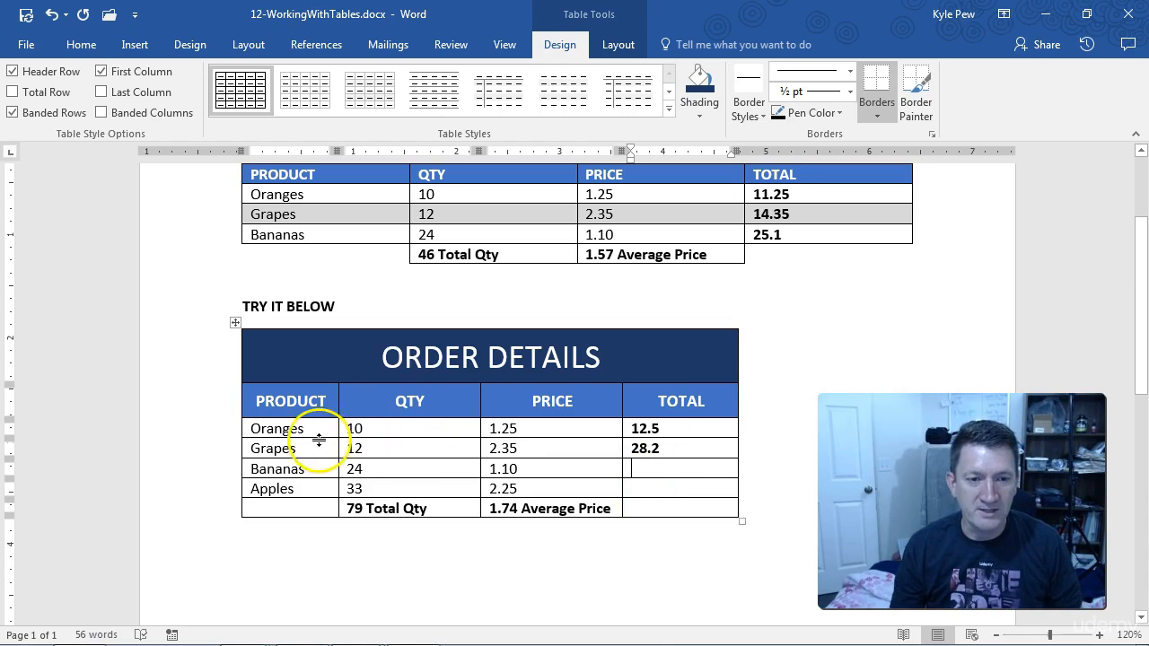
- Shade the Grapes and Apples rows of the ORDER DETAILS table light grey, using a darker shade of the white theme colour
{"action": "mouse_move", "coordinate": [232, 453]}
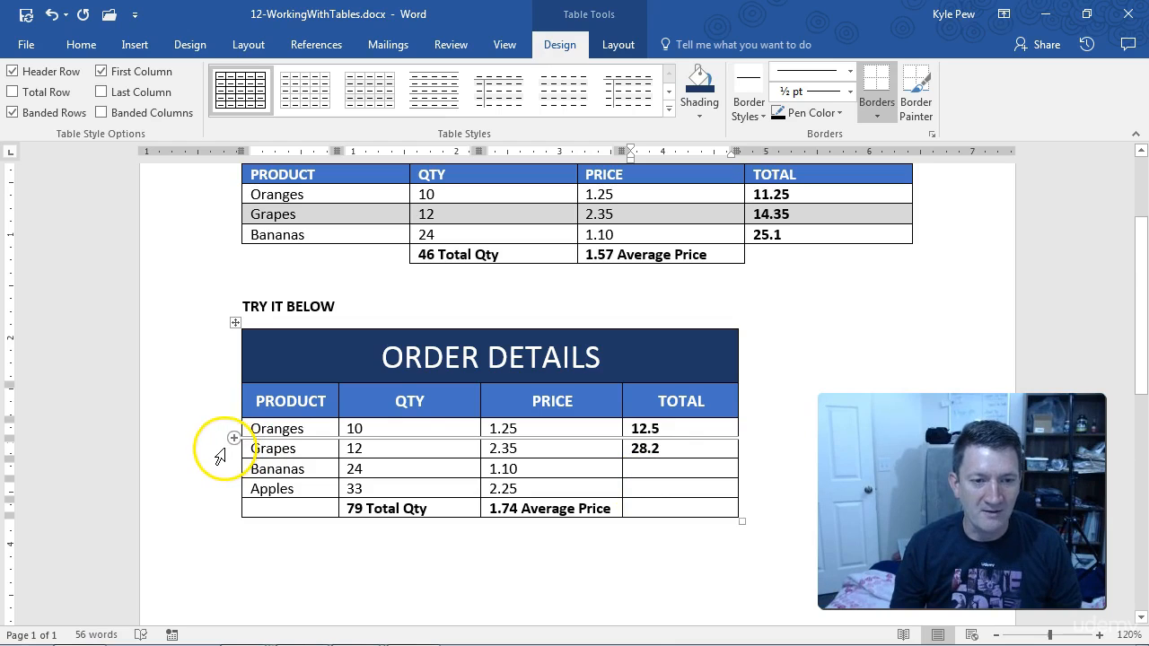
{"action": "left_click", "coordinate": [219, 456]}
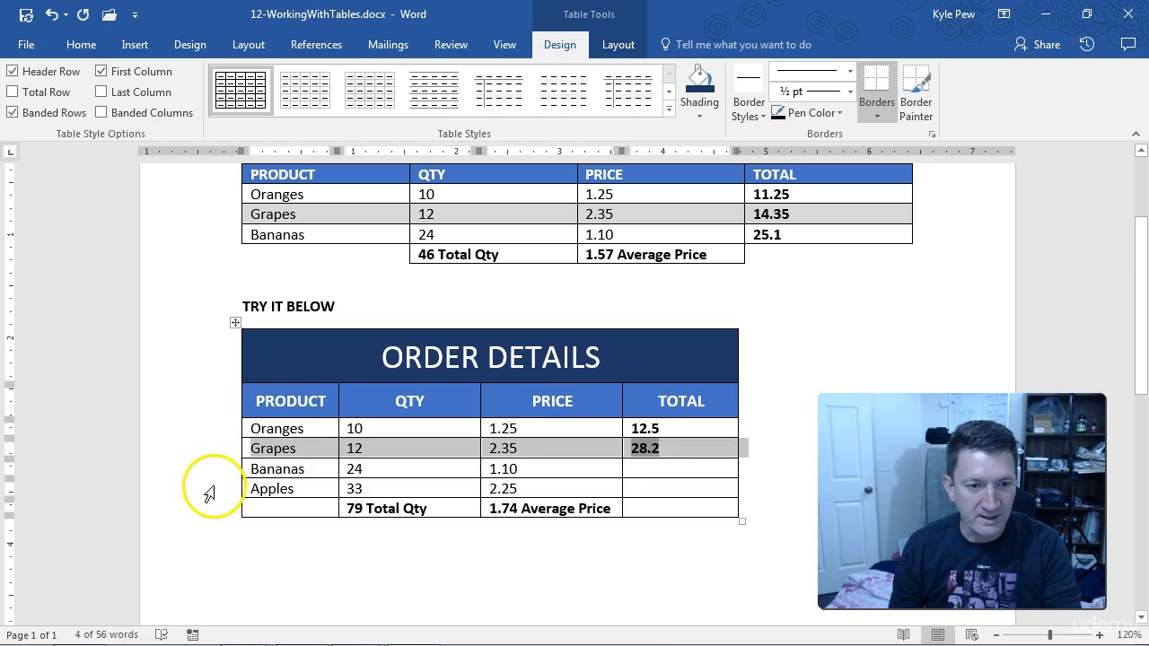
{"action": "left_click", "coordinate": [208, 493], "text": "ctrl"}
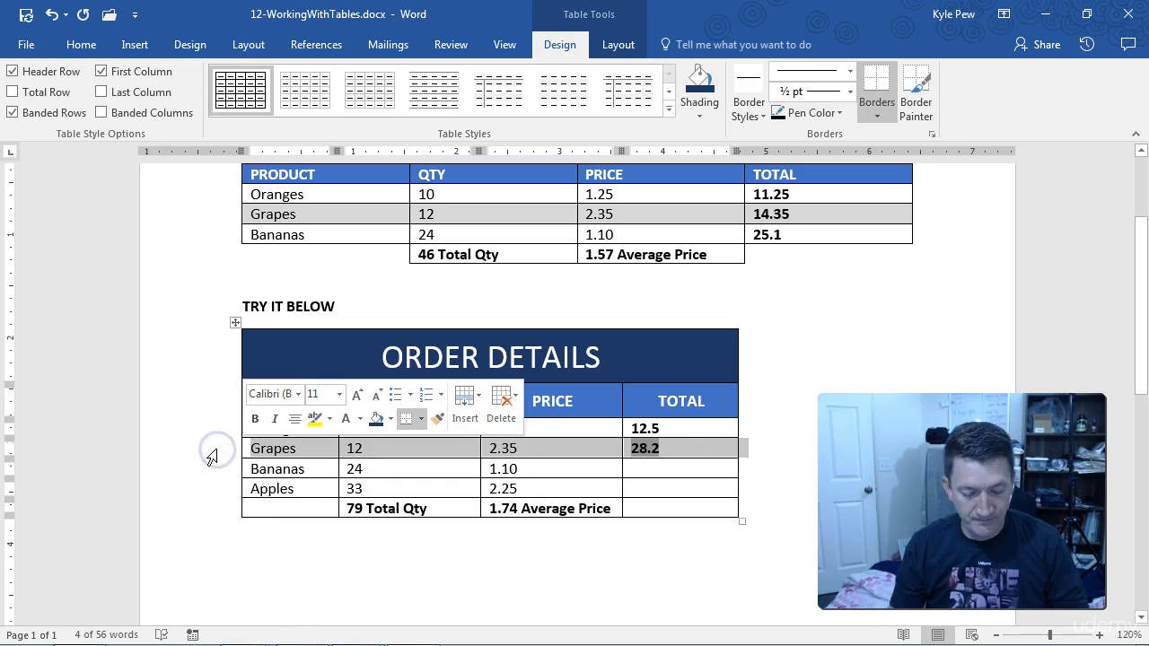
{"action": "left_click", "coordinate": [212, 491], "text": "ctrl"}
{"action": "left_click", "coordinate": [212, 492], "text": "ctrl"}
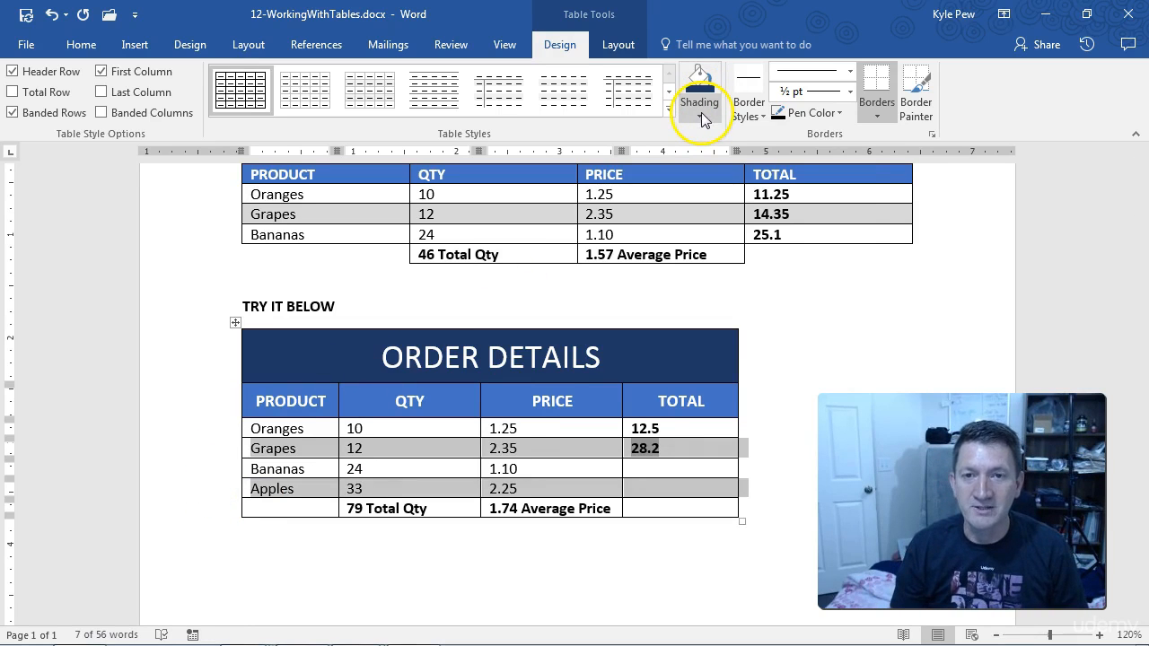
{"action": "left_click", "coordinate": [700, 115]}
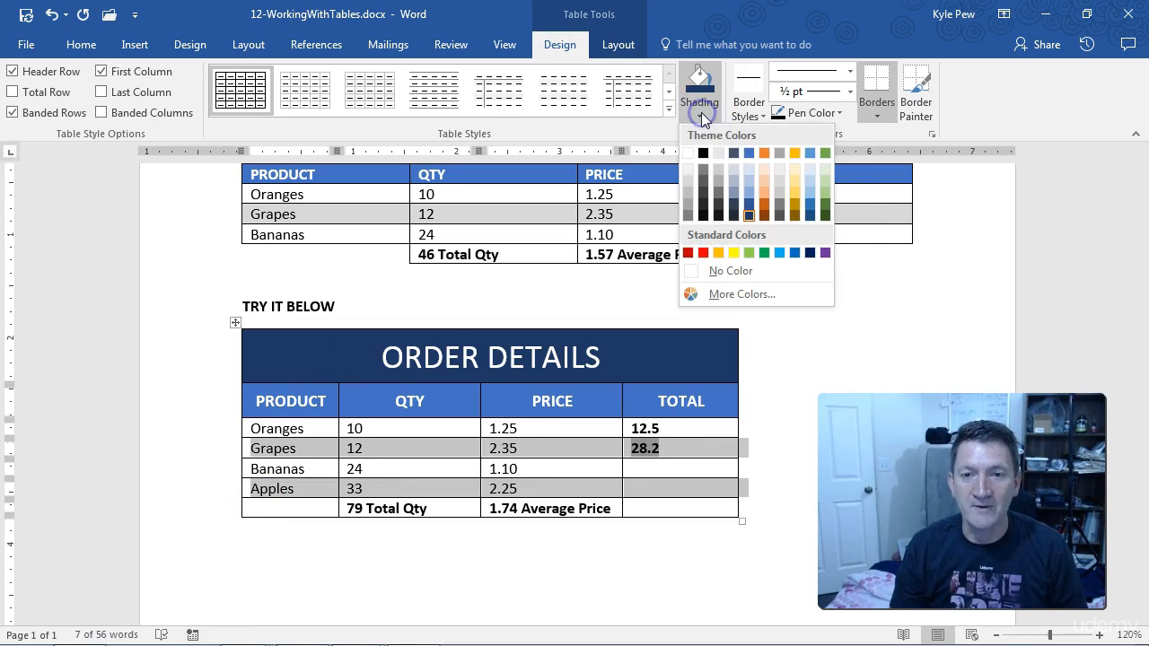
{"action": "left_click", "coordinate": [689, 184]}
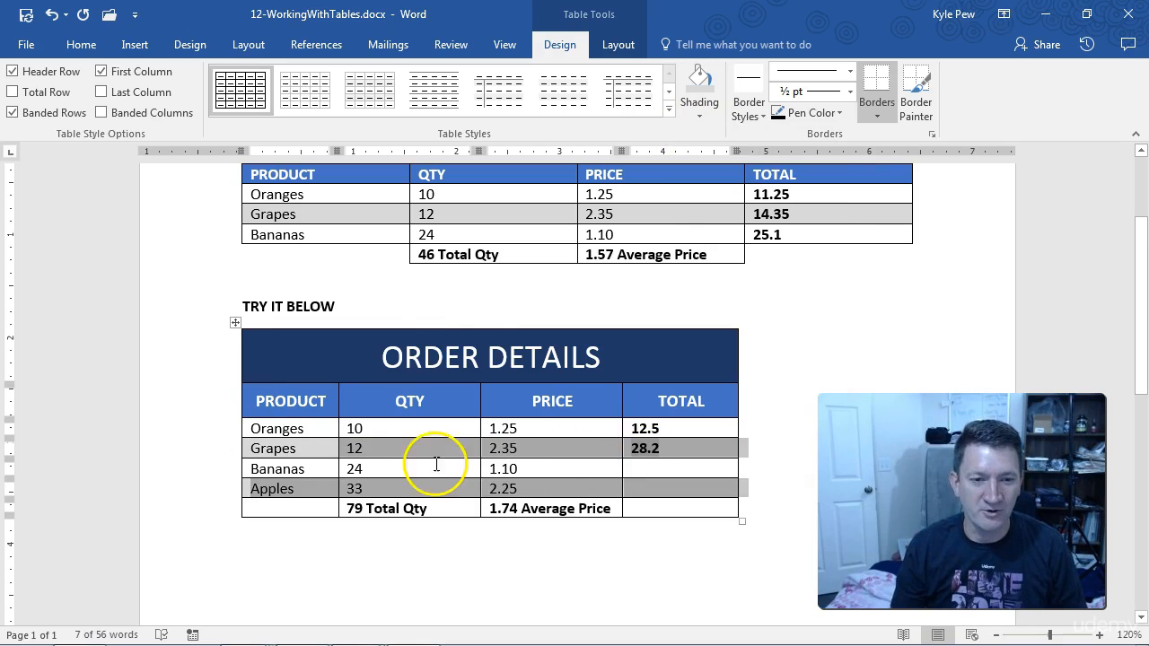
{"action": "left_click", "coordinate": [388, 468]}
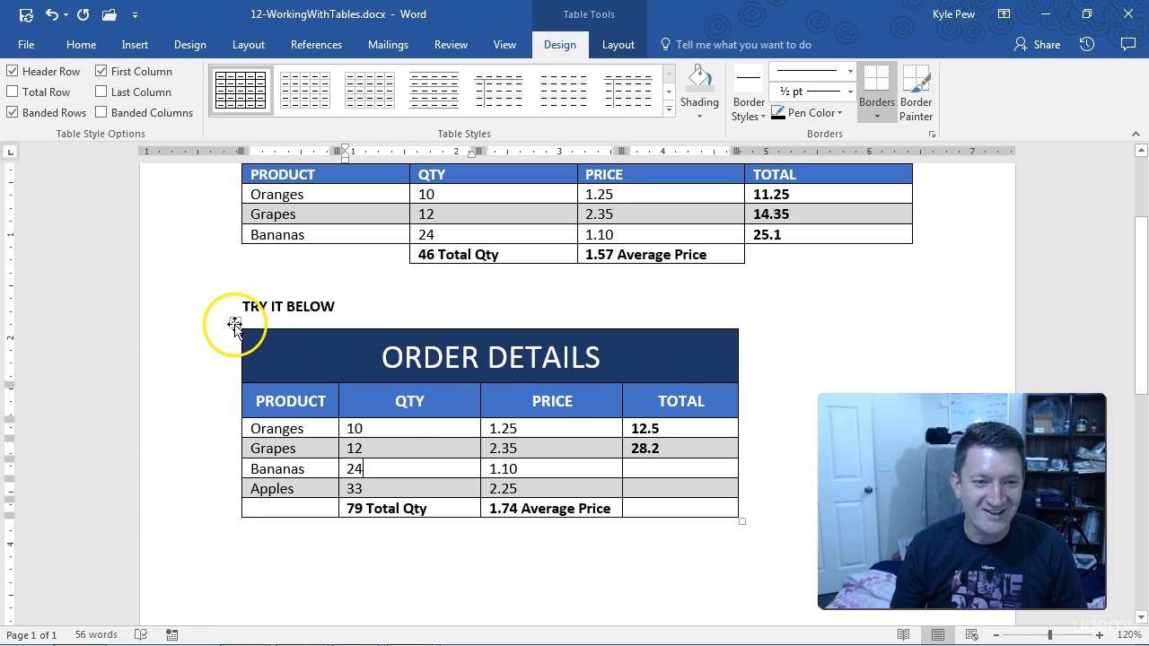
- Centre the whole ORDER DETAILS table horizontally between the page margins
{"action": "left_click", "coordinate": [234, 321]}
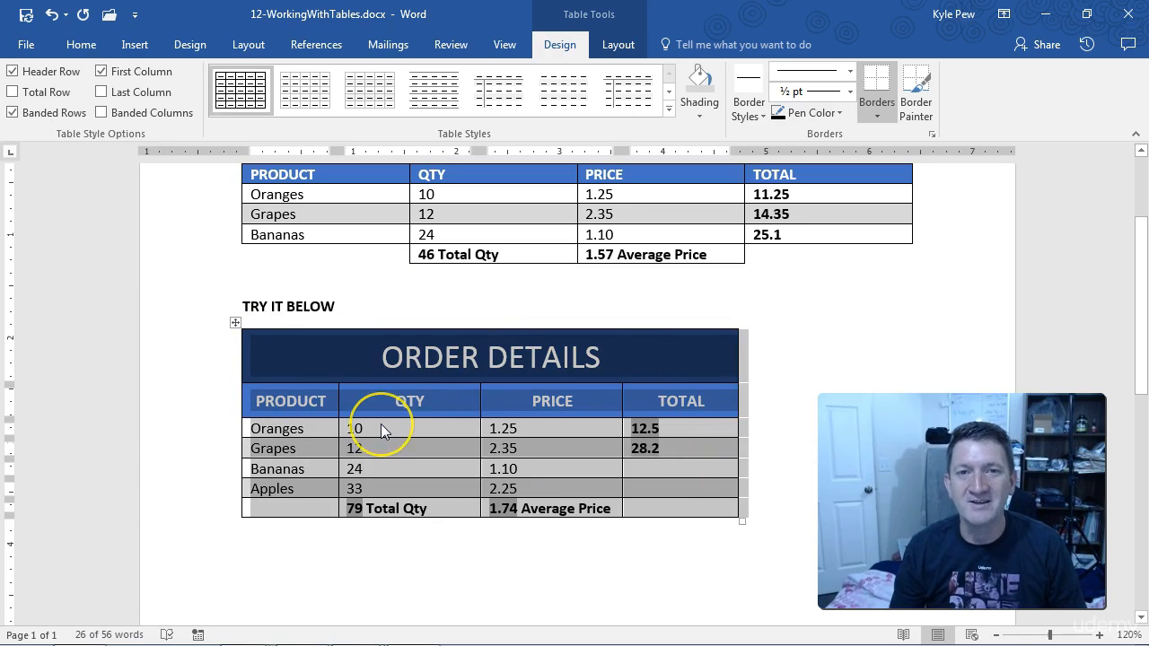
{"action": "left_click", "coordinate": [81, 45]}
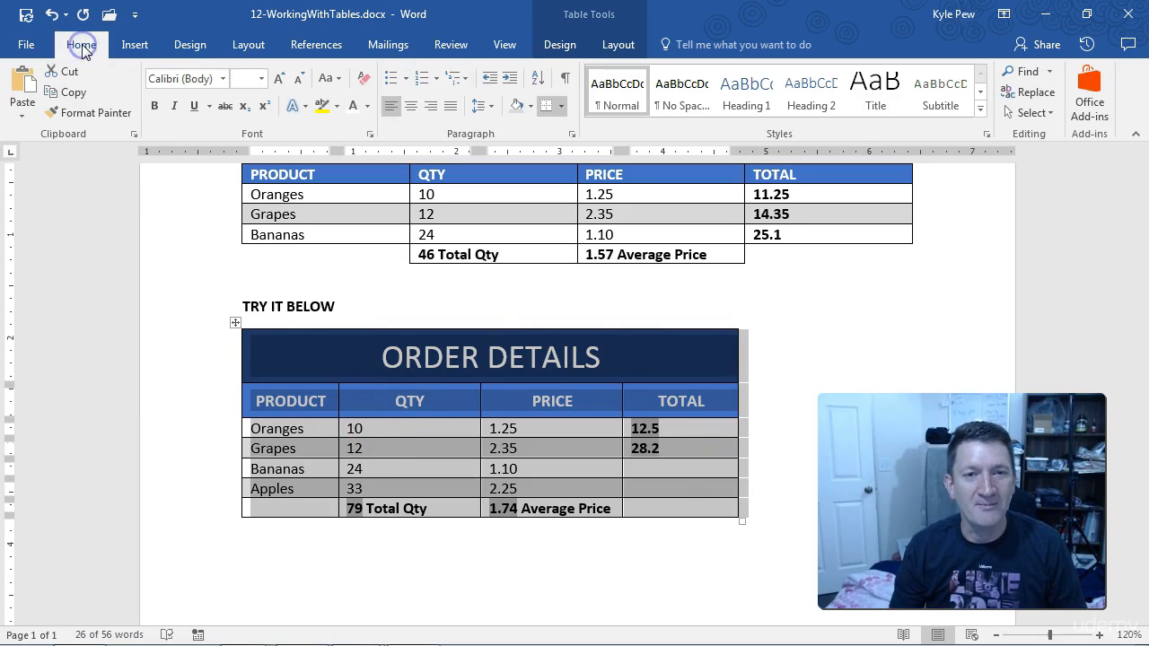
{"action": "left_click", "coordinate": [410, 108]}
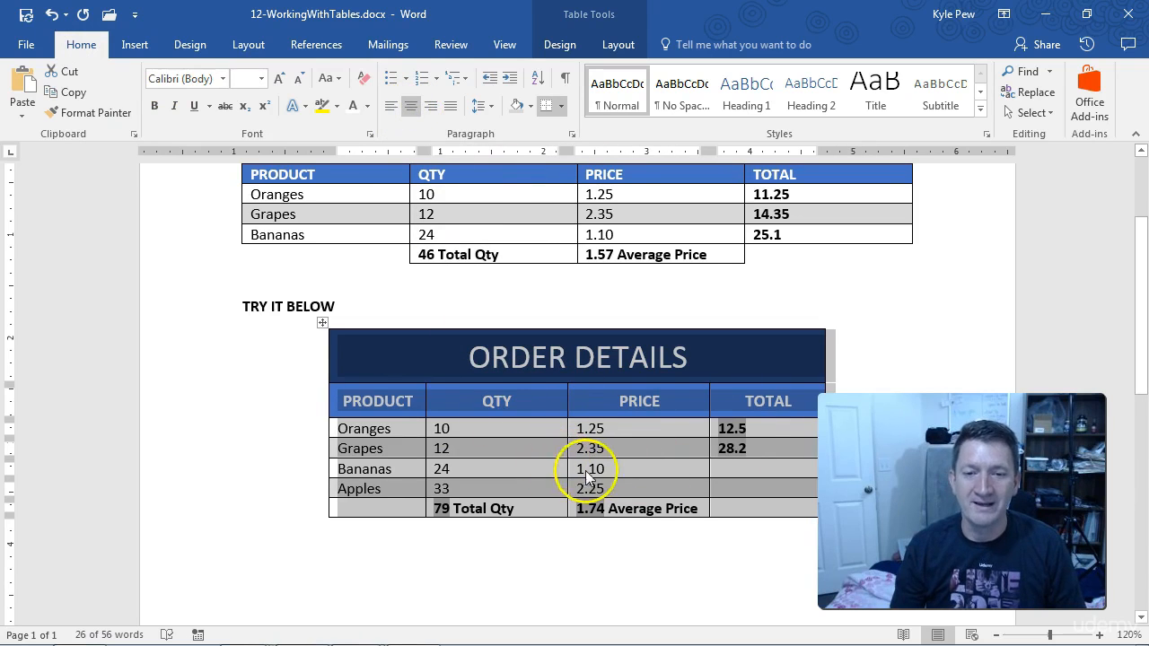
{"action": "left_click", "coordinate": [269, 446]}
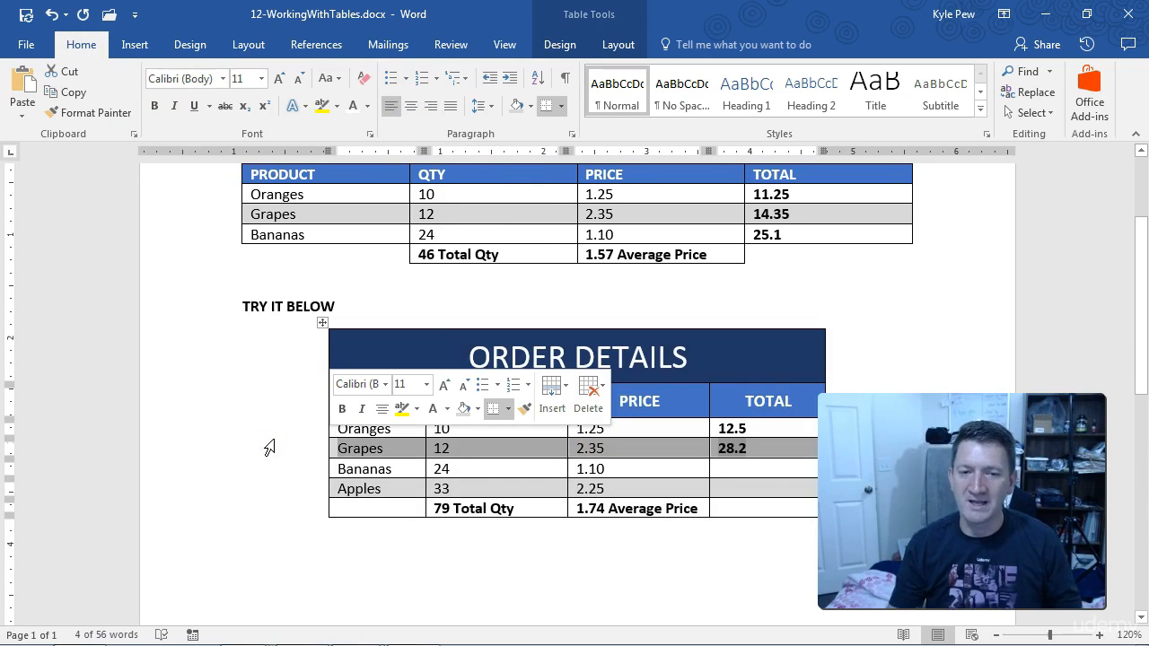
{"action": "left_click", "coordinate": [722, 363]}
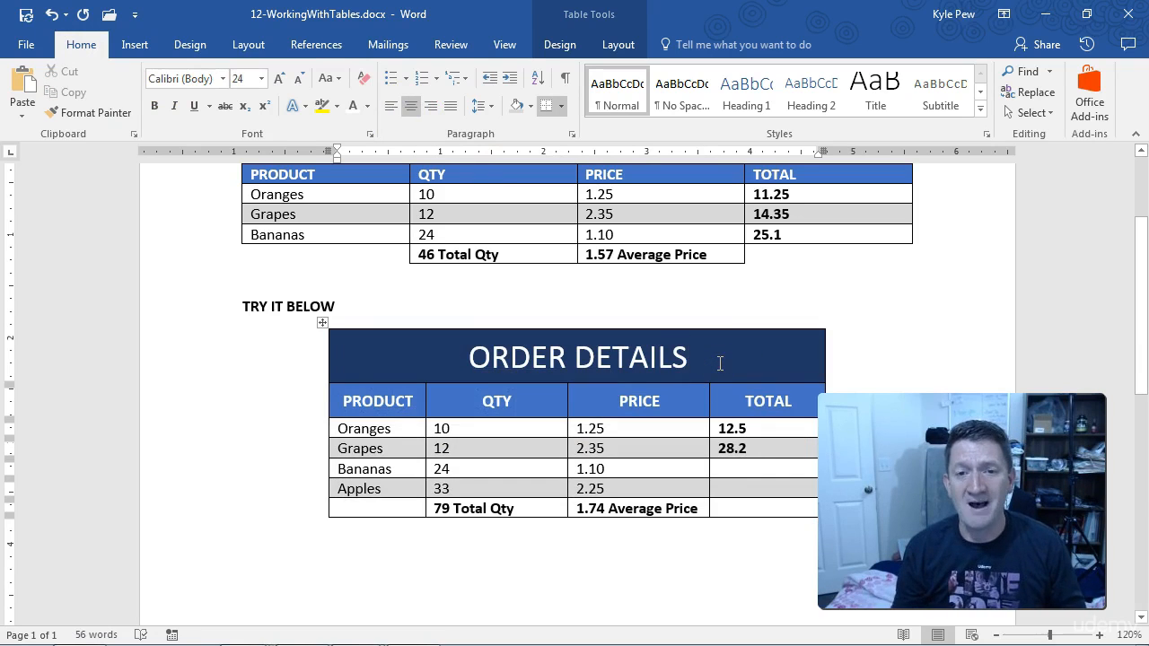
{"action": "left_click_drag", "start_coordinate": [457, 356], "coordinate": [689, 359]}
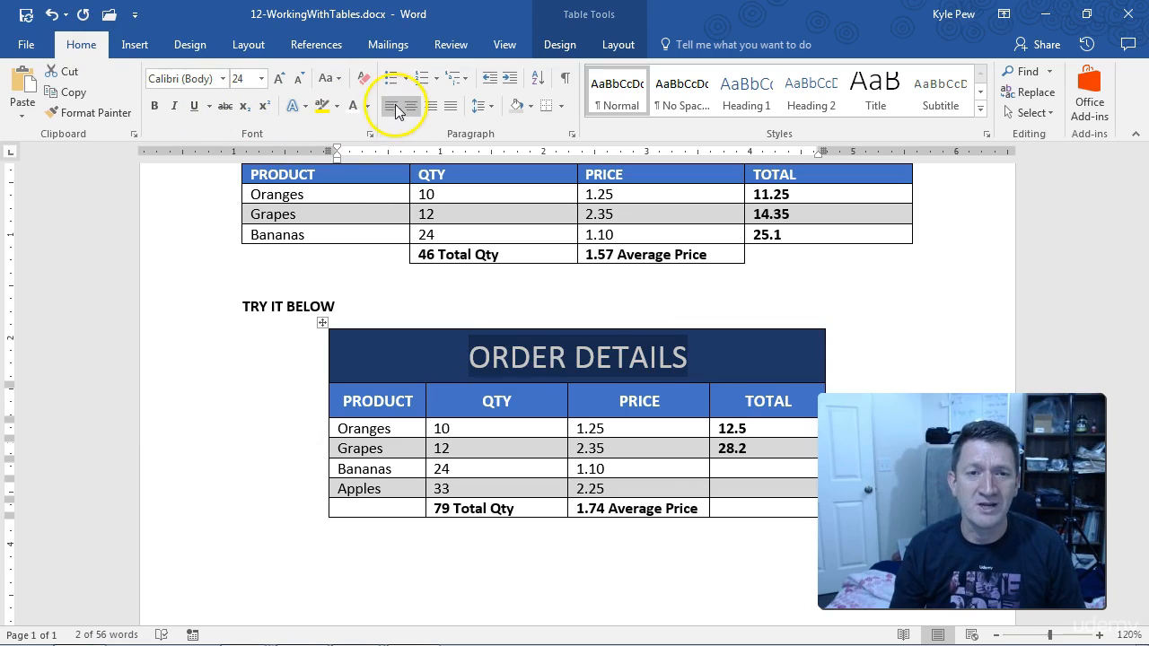
{"action": "left_click", "coordinate": [615, 50]}
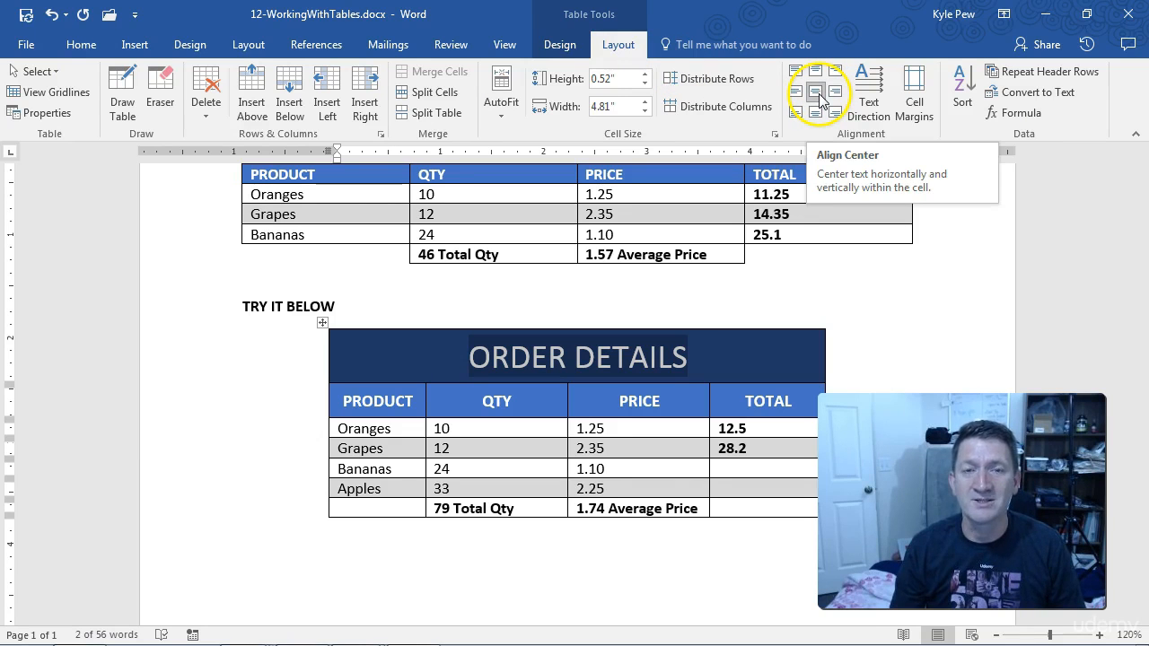
{"action": "left_click", "coordinate": [559, 44]}
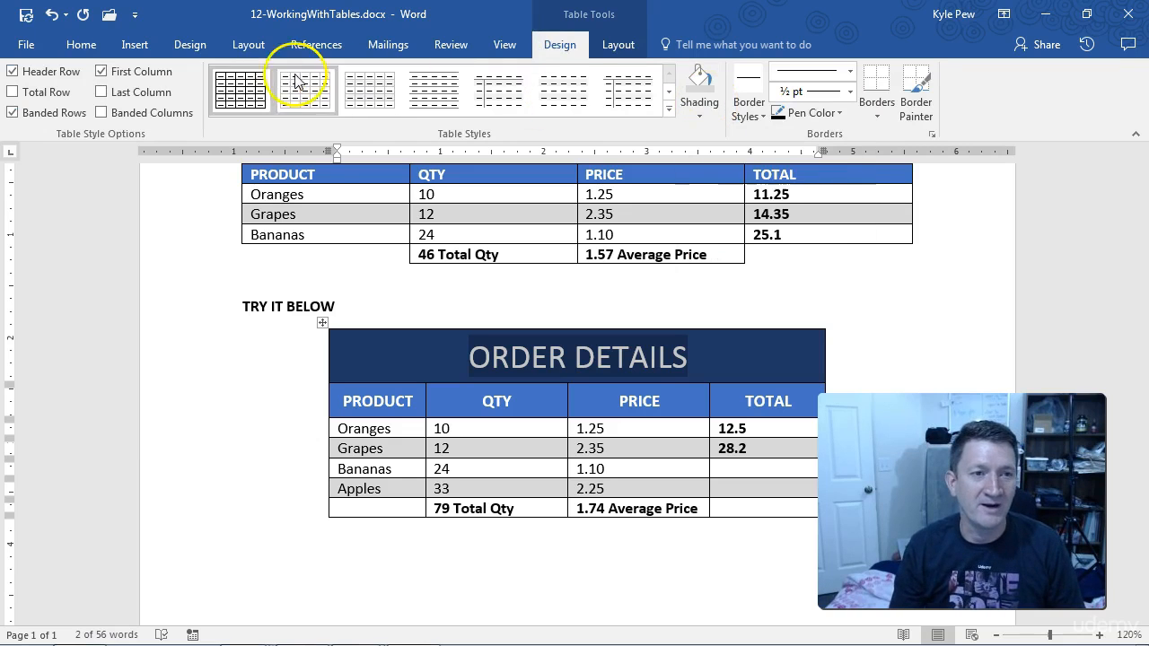
{"action": "left_click", "coordinate": [82, 45]}
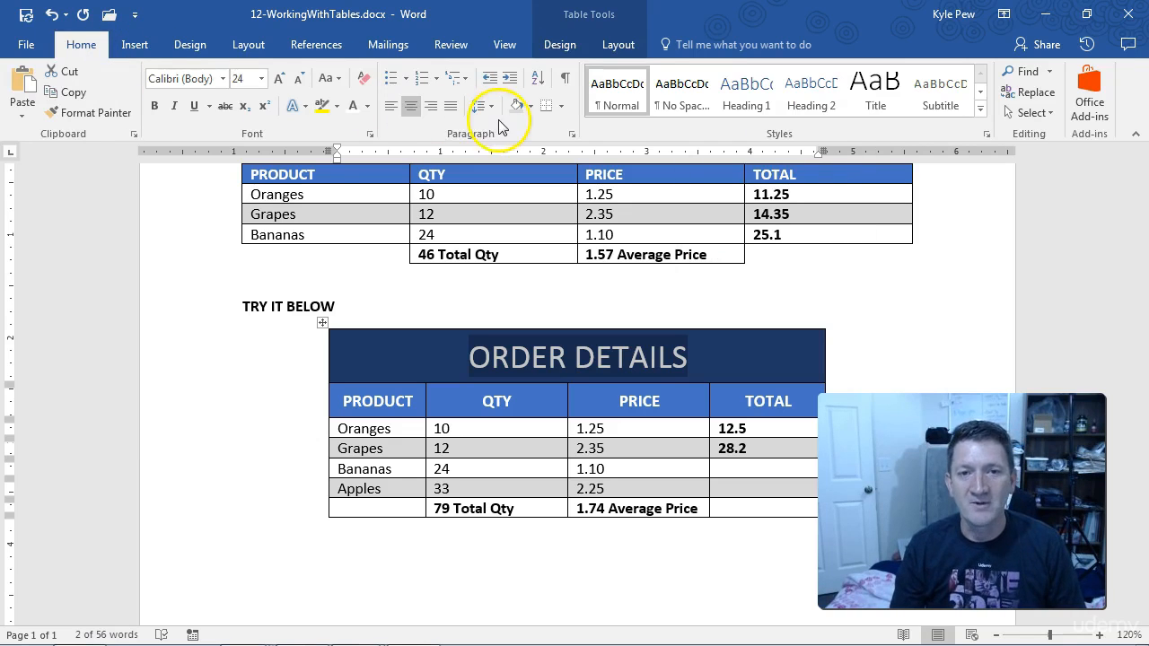